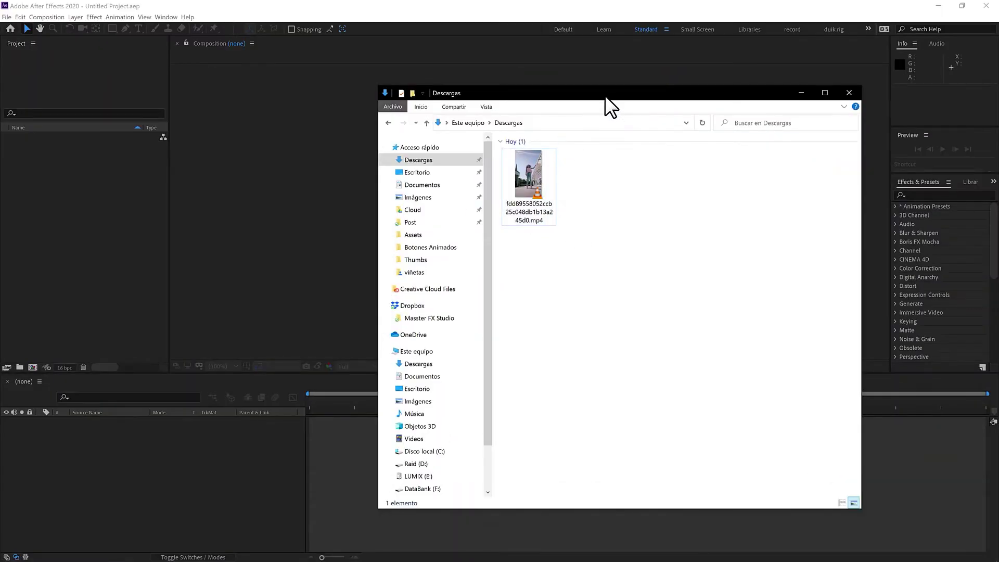
Import the TikTok dance MP4 from Downloads into the Project panel
left_click_drag(605, 95, 576, 100)
left_click_drag(508, 196, 109, 193)
left_click(772, 98)
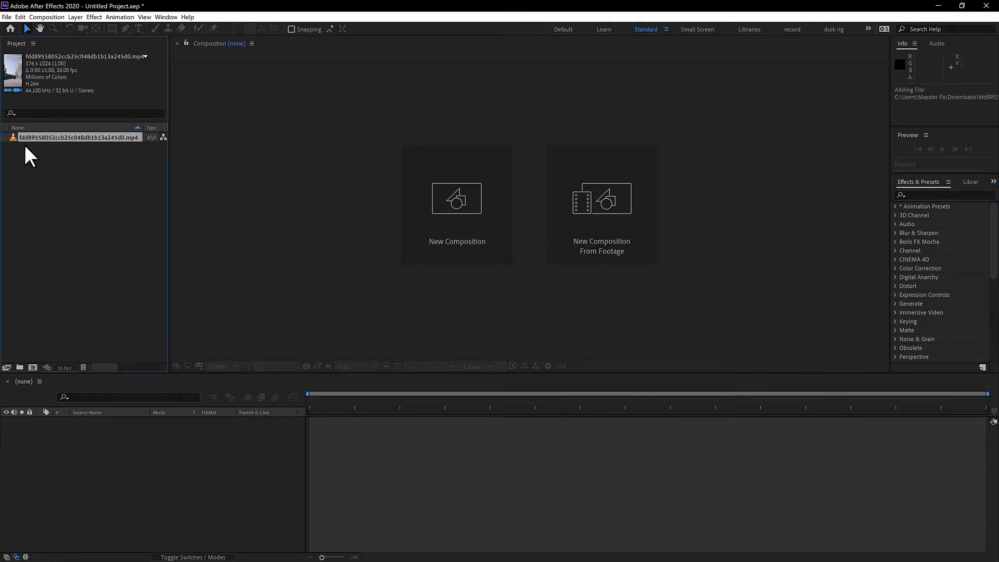
Set the footage In point to 0:00:04:06 and Out point to 0:00:09:22
double_click(32, 136)
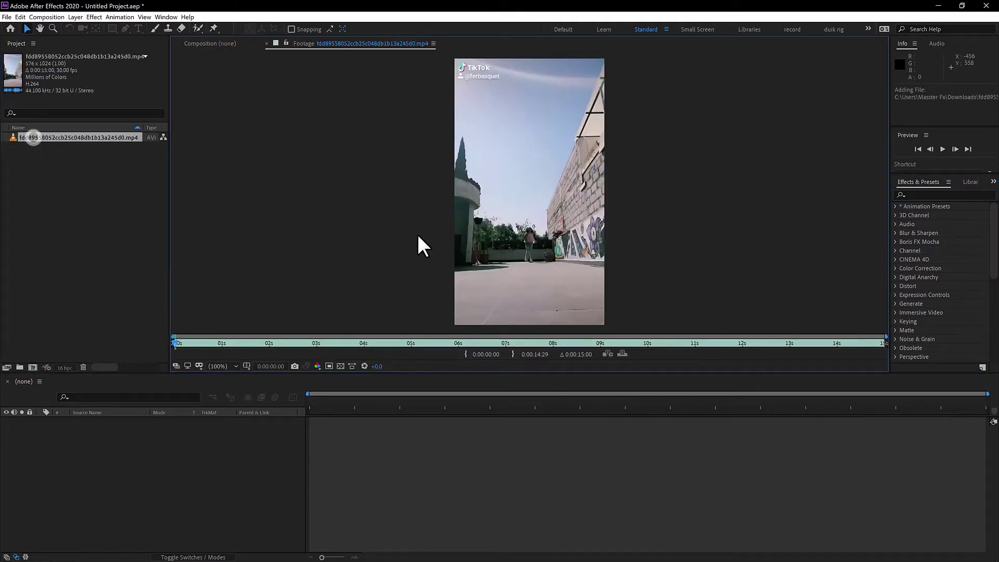
key("space")
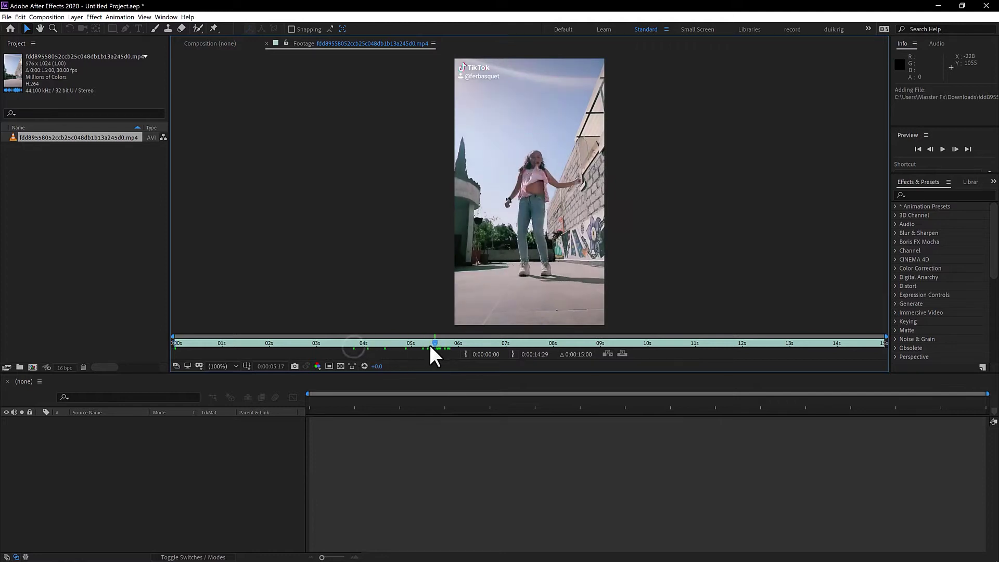
left_click_drag(391, 344, 377, 343)
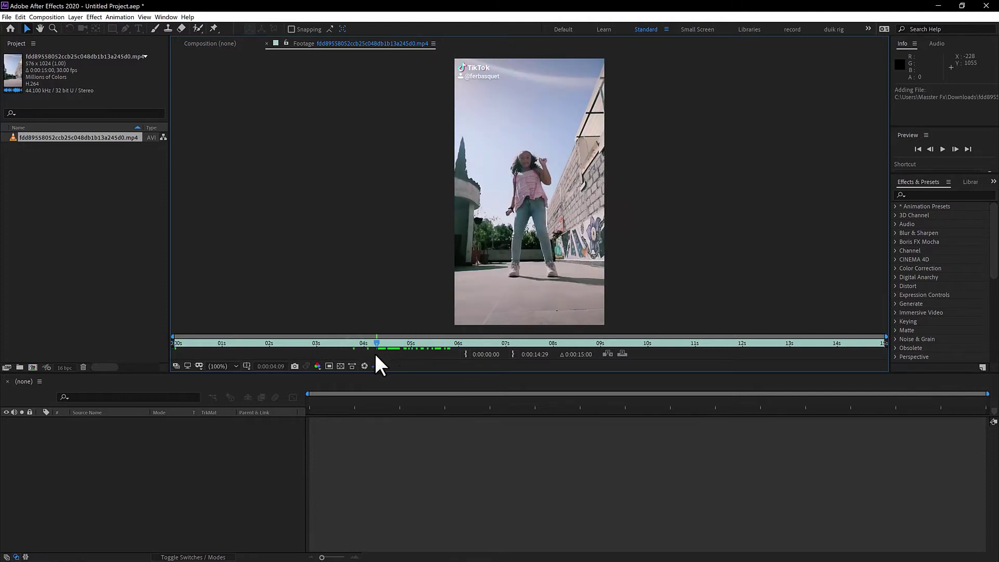
key("grave")
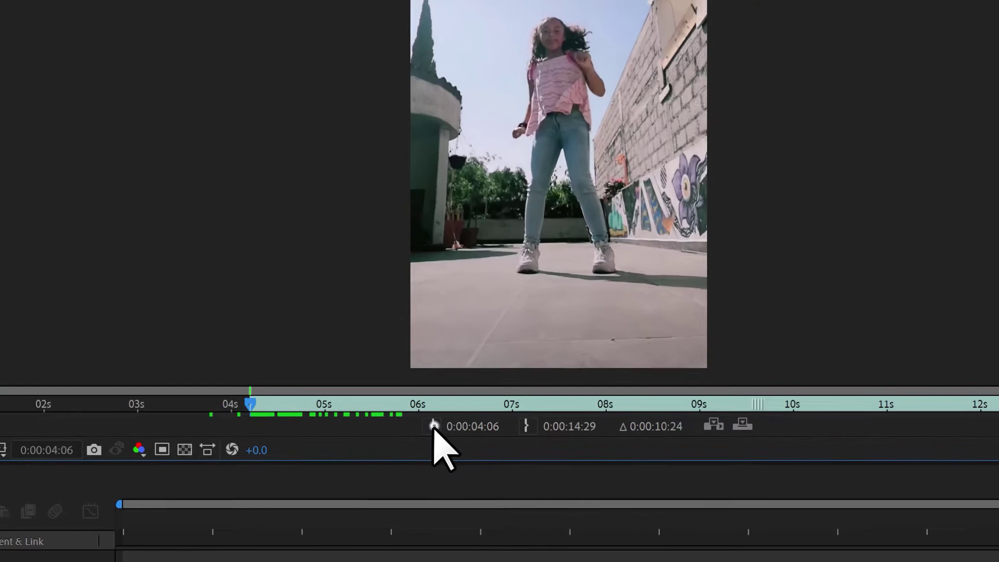
left_click(466, 353)
left_click_drag(252, 406, 771, 402)
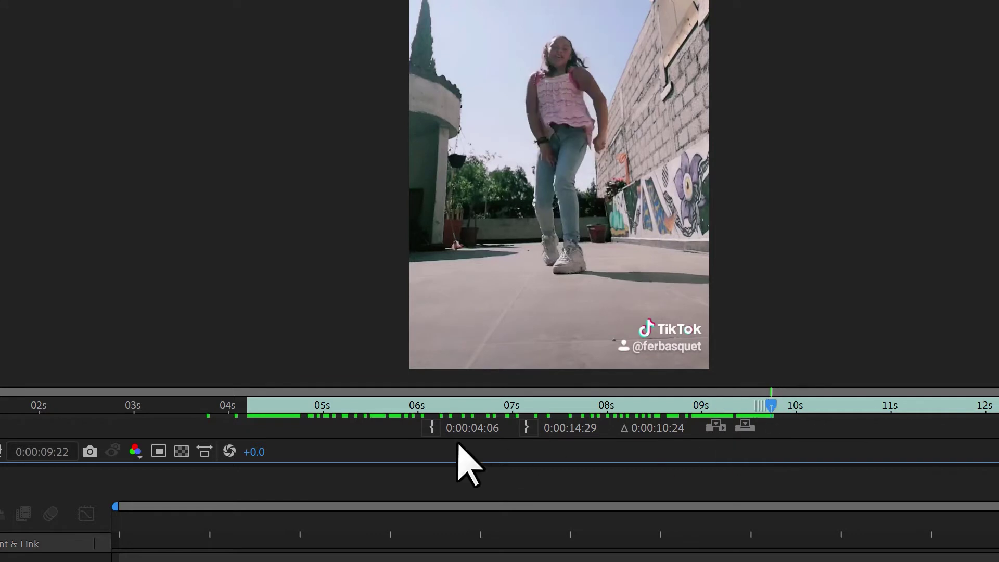
left_click(526, 427)
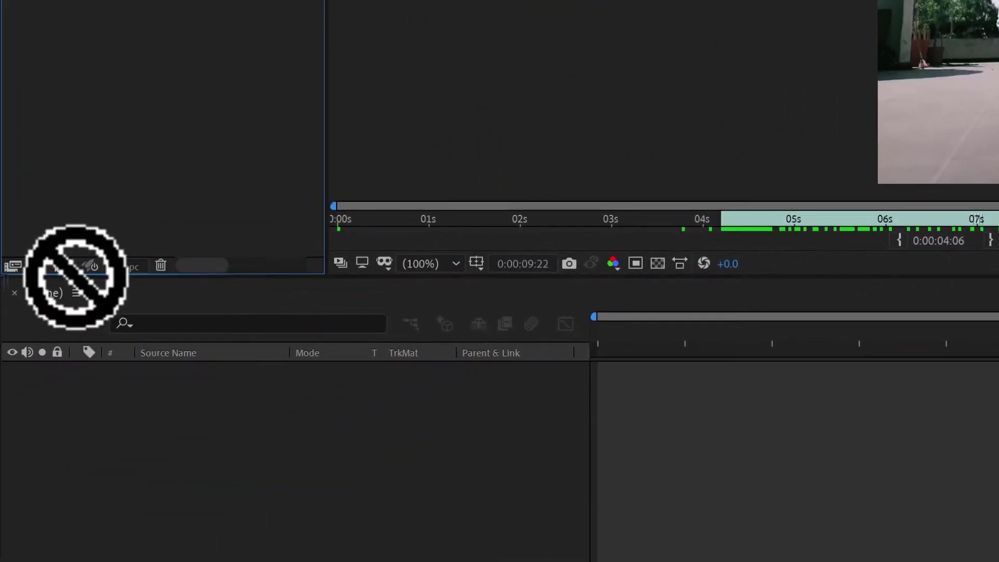
Make a comp from the trimmed clip, go to the 4:20 raised-fist frame, and duplicate the layer
left_click_drag(74, 289, 86, 367)
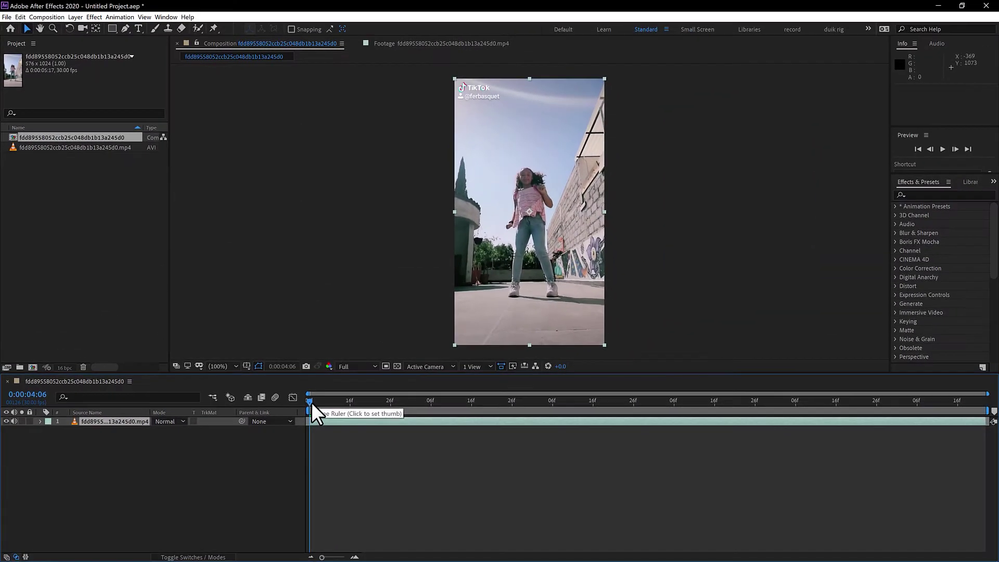
left_click_drag(311, 402, 353, 402)
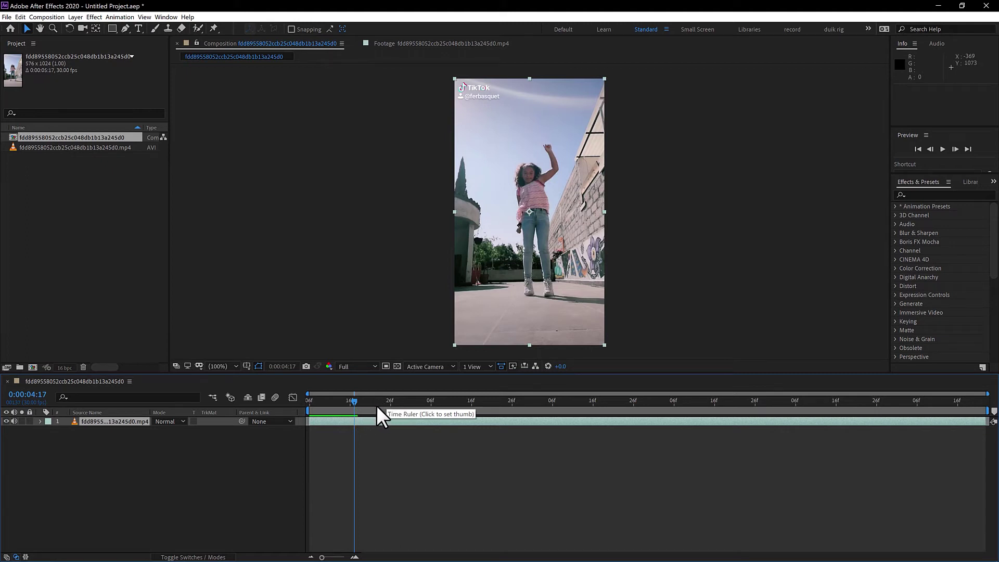
mouse_move(354, 402)
left_mouse_down()
mouse_move(380, 401)
mouse_move(348, 406)
mouse_move(366, 407)
left_mouse_up()
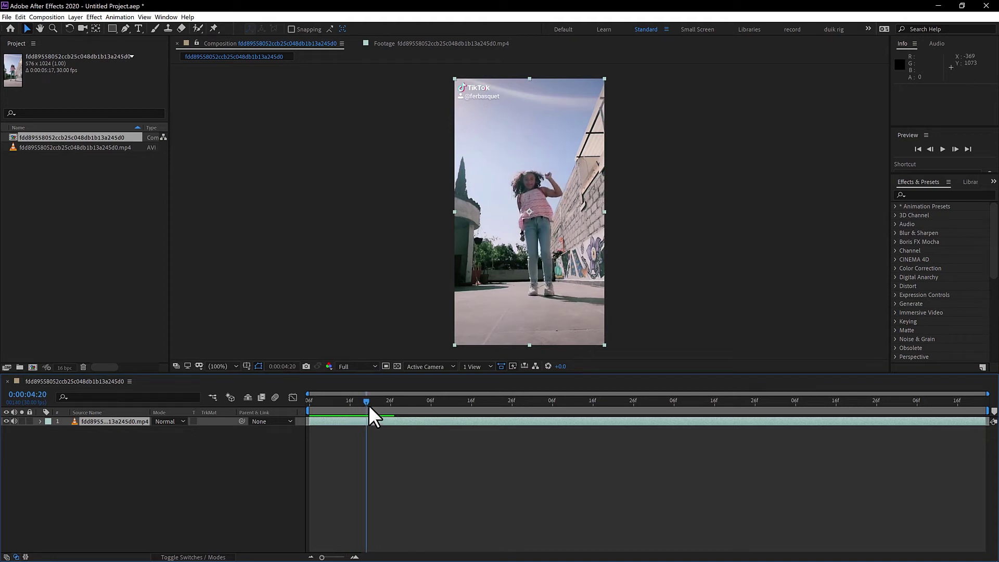
left_click(138, 425)
key("ctrl+d")
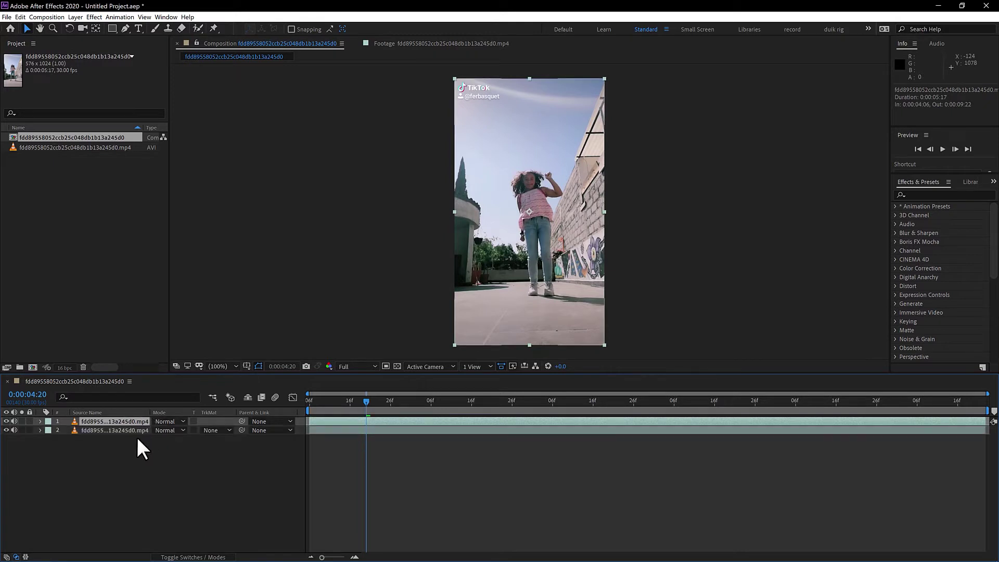
Zoom the viewer to 400%, pan to the raised arm, and pick the Pen tool
left_click(231, 366)
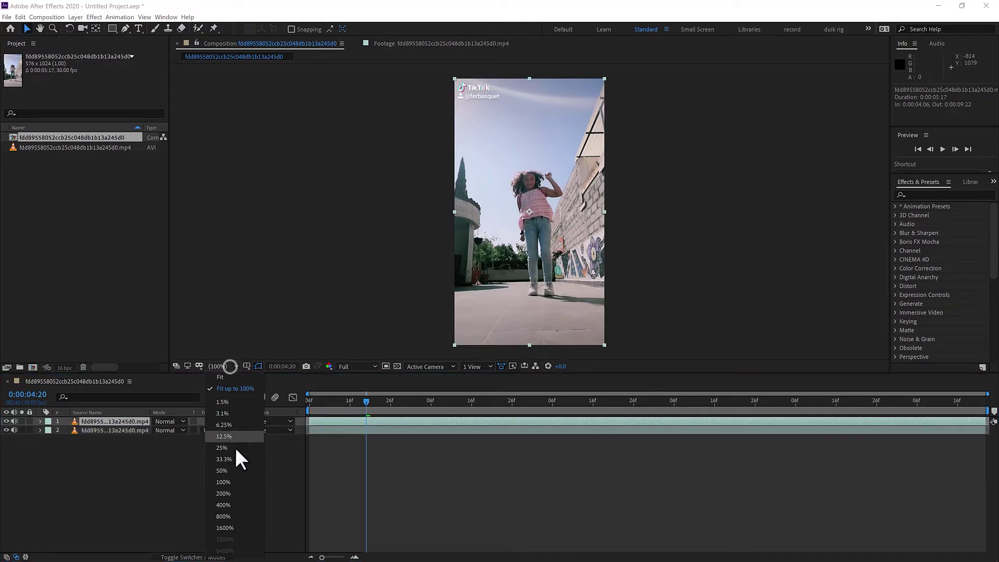
left_click(231, 503)
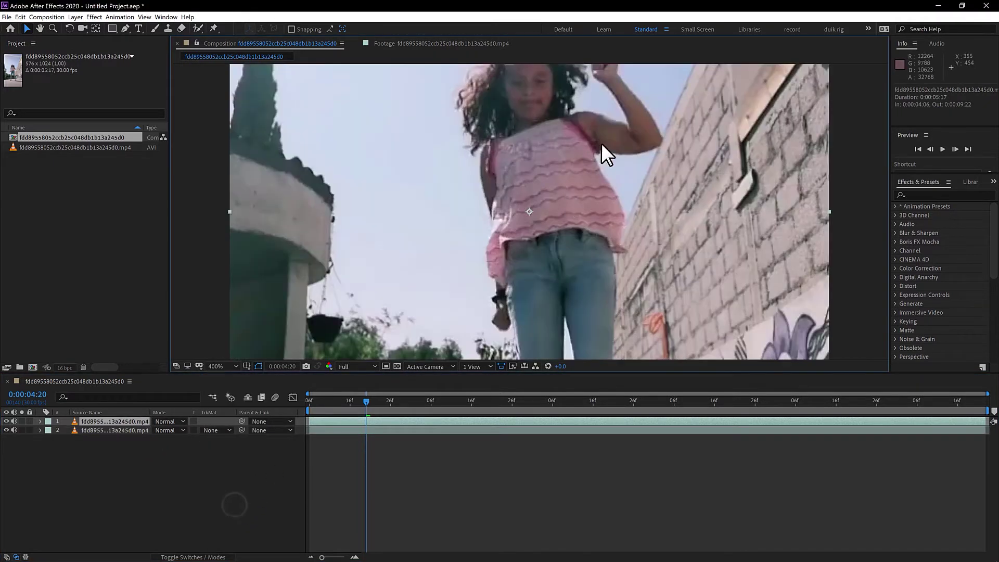
left_click_drag(590, 118, 542, 218)
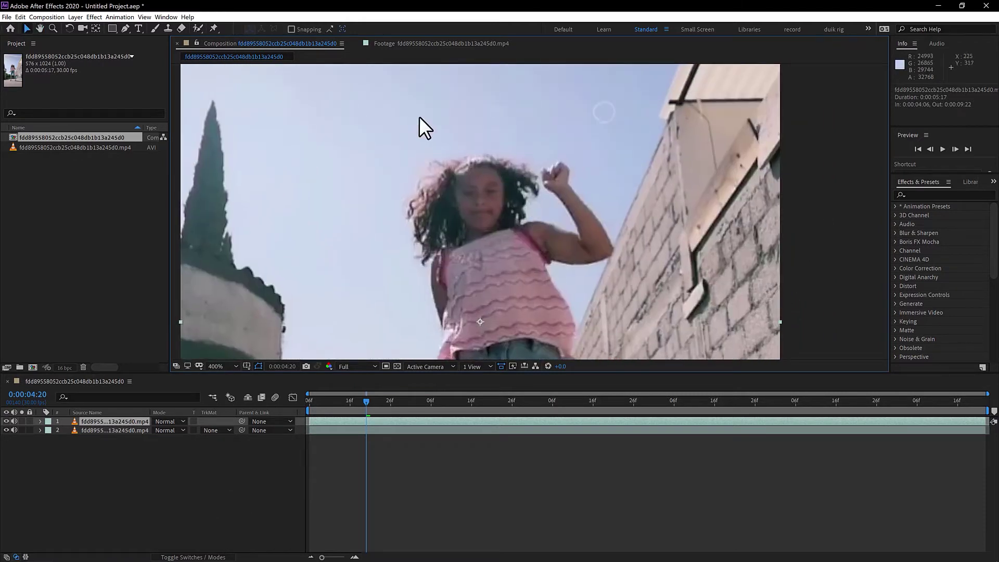
left_click(127, 29)
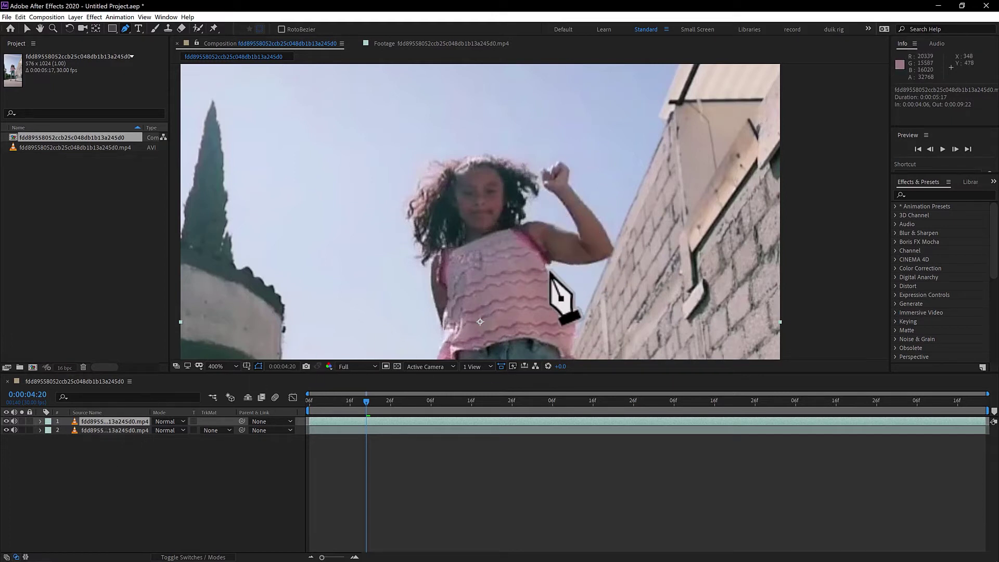
Draw a closed nine-point mask around the raised arm and fist, then check the cutout
left_click(594, 256)
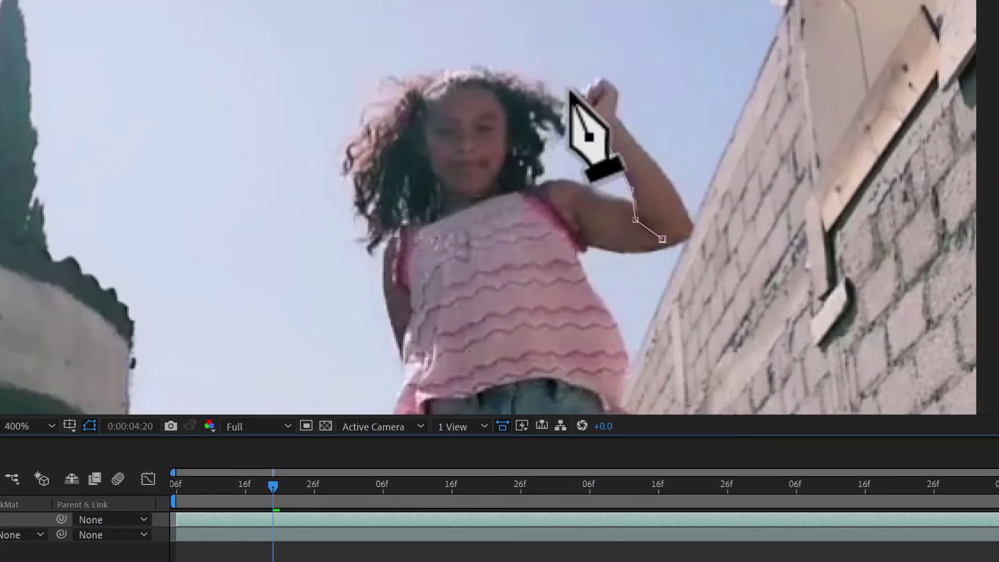
left_click(603, 140)
left_click(575, 116)
left_click(617, 90)
left_click(616, 117)
left_click(632, 189)
left_click(684, 201)
left_click(690, 234)
left_click(662, 238)
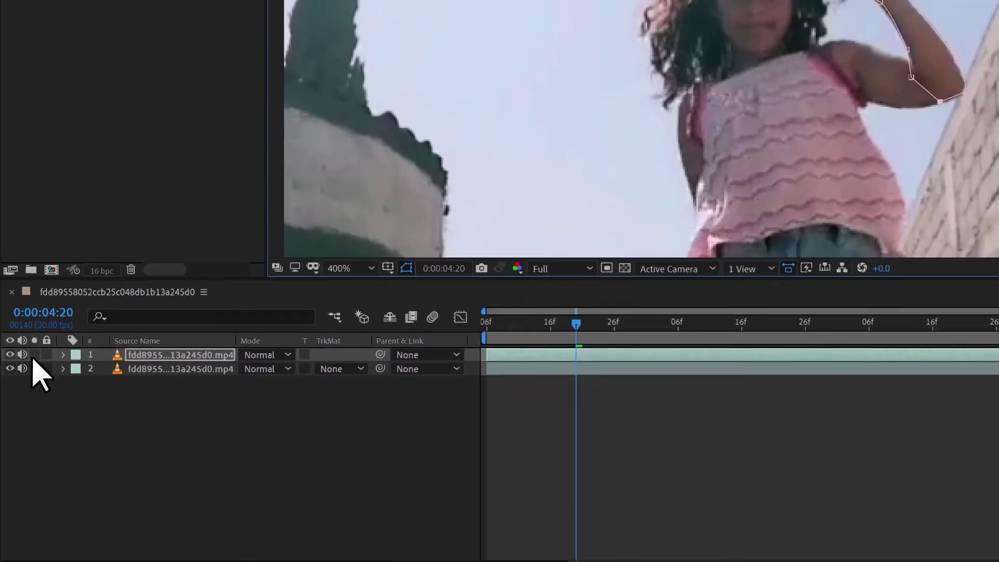
left_click(11, 353)
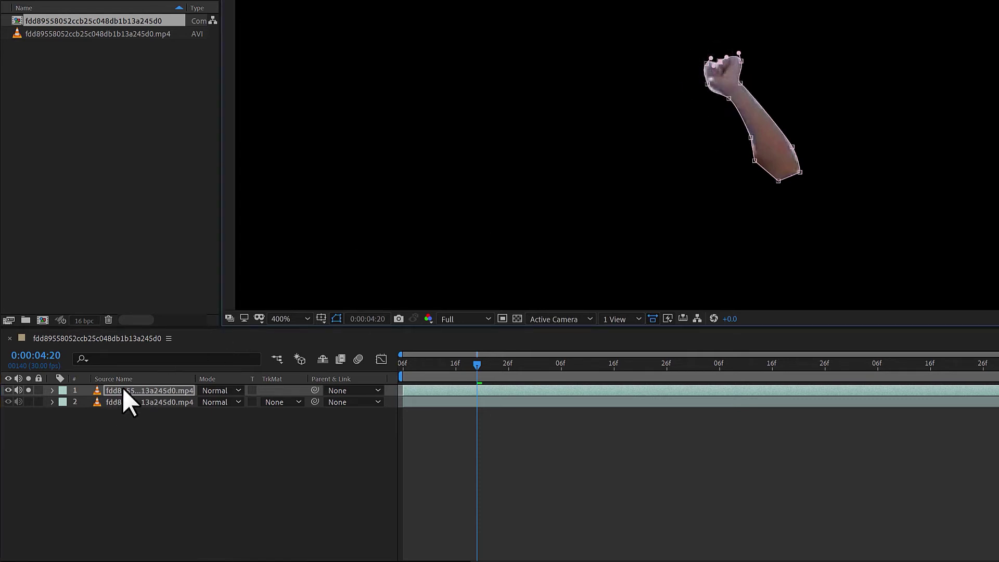
left_click(28, 390)
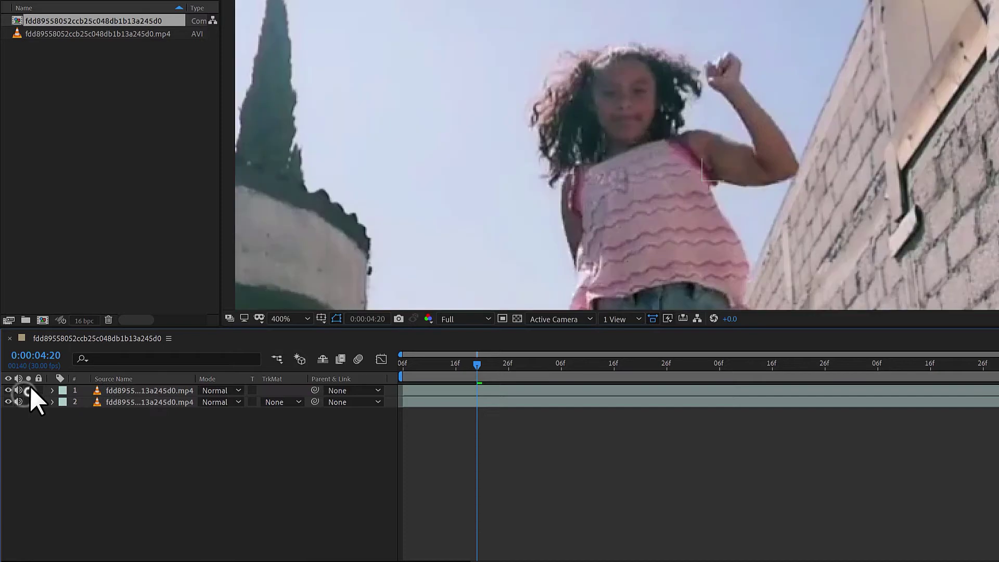
Apply Time > Freeze Frame to layer 1, preview it, and return to 4:20
right_click(477, 389)
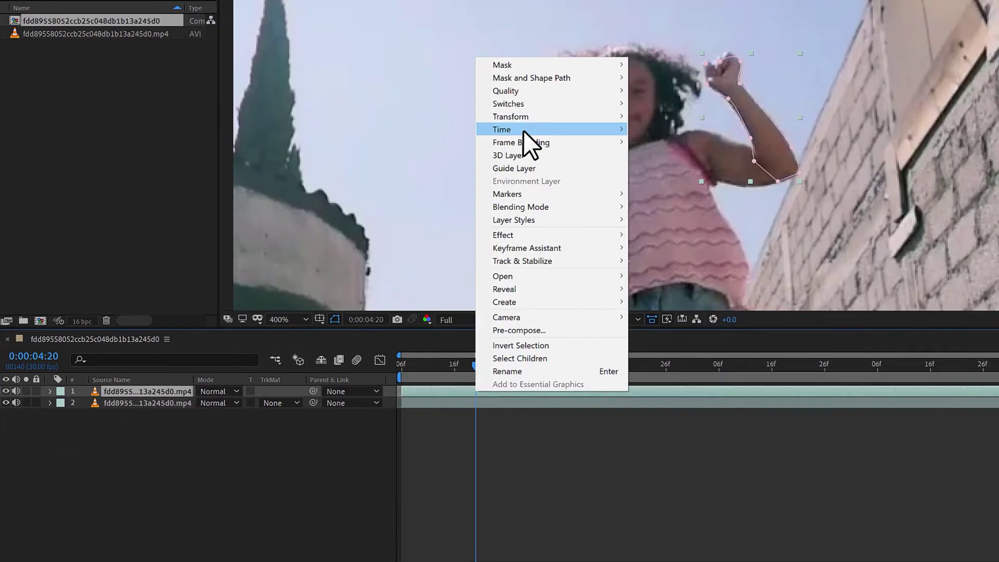
mouse_move(501, 130)
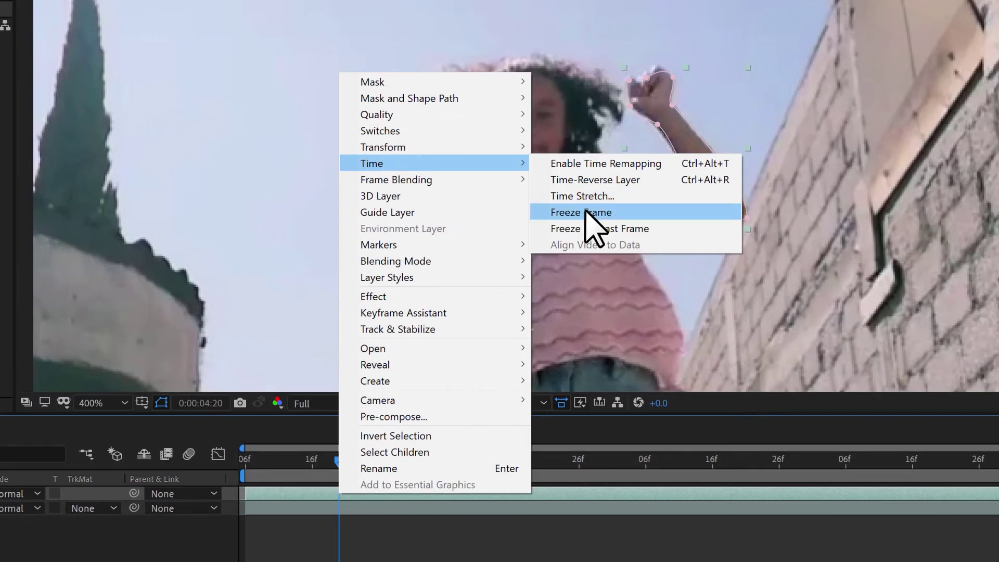
left_click(587, 218)
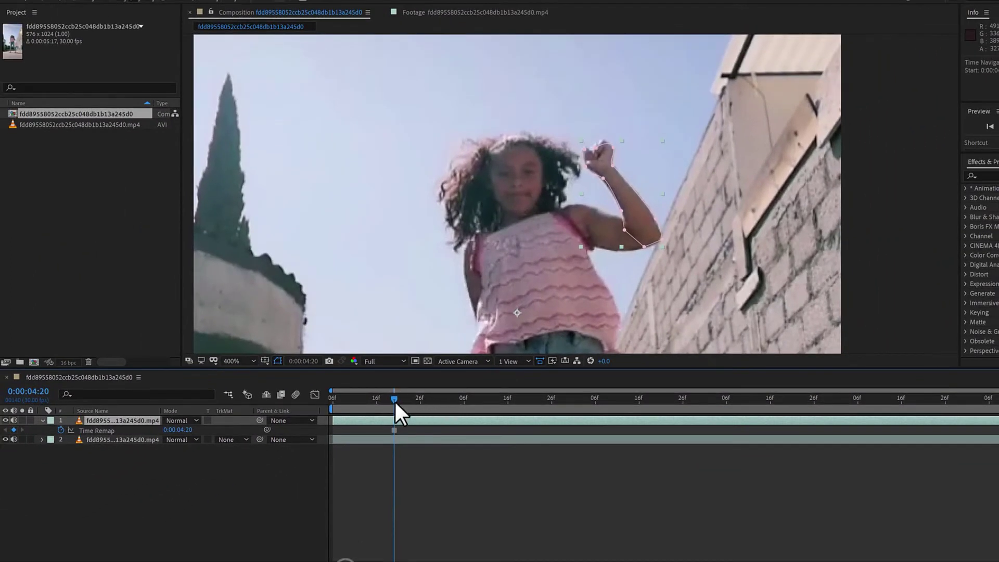
key("space")
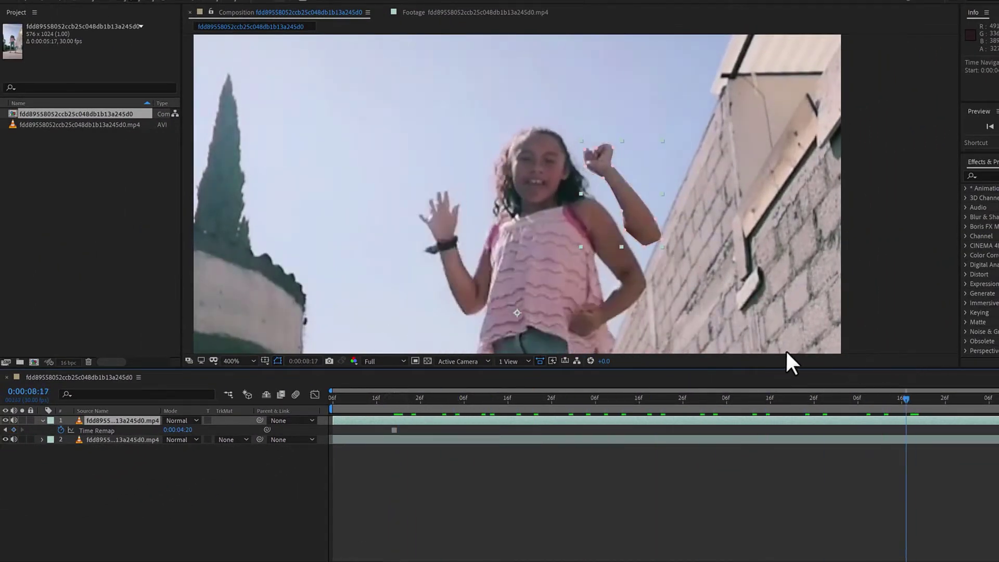
left_click_drag(434, 398, 396, 397)
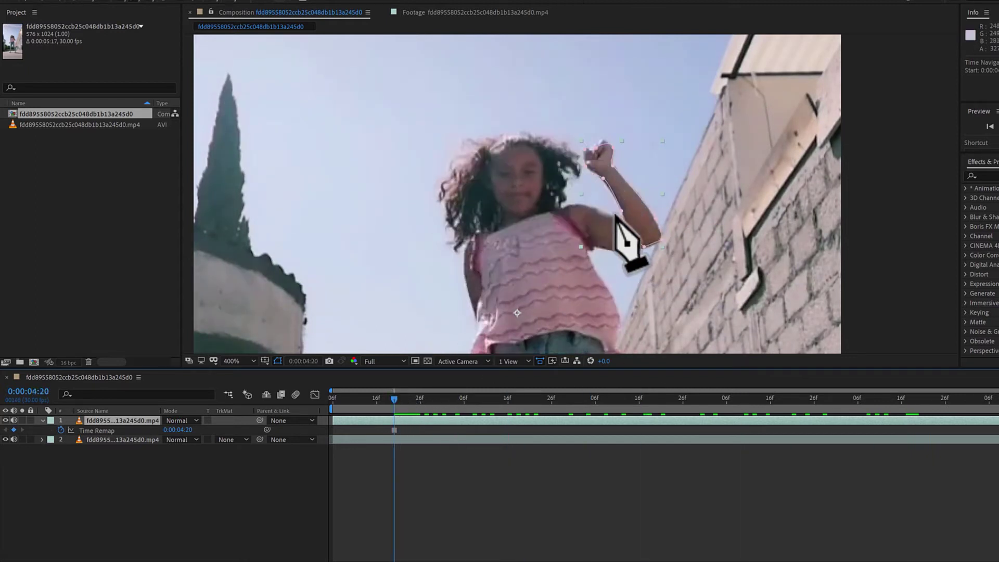
Add a mask point on the arm and start a Position keyframe on the arm layer
left_click(624, 231)
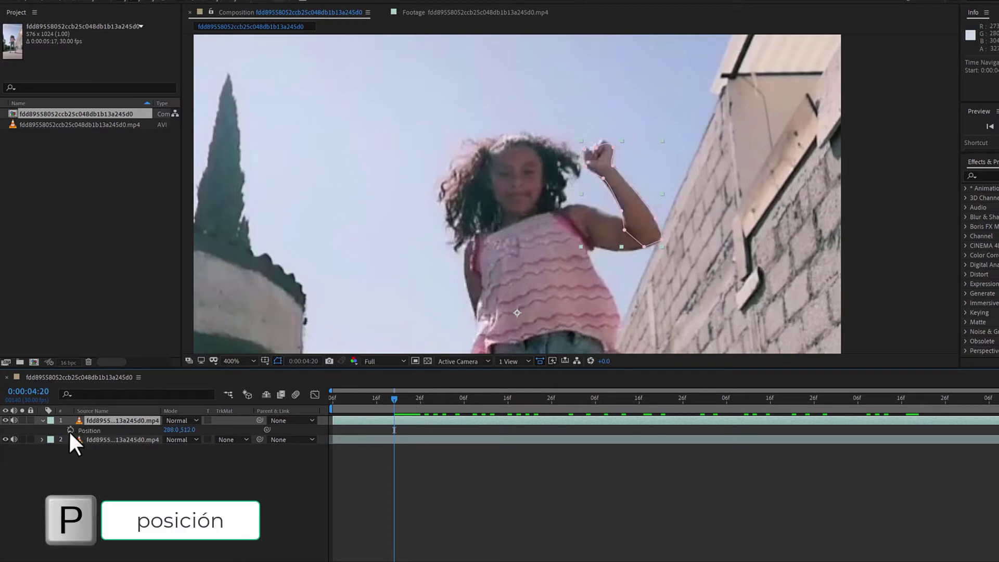
left_click(69, 431)
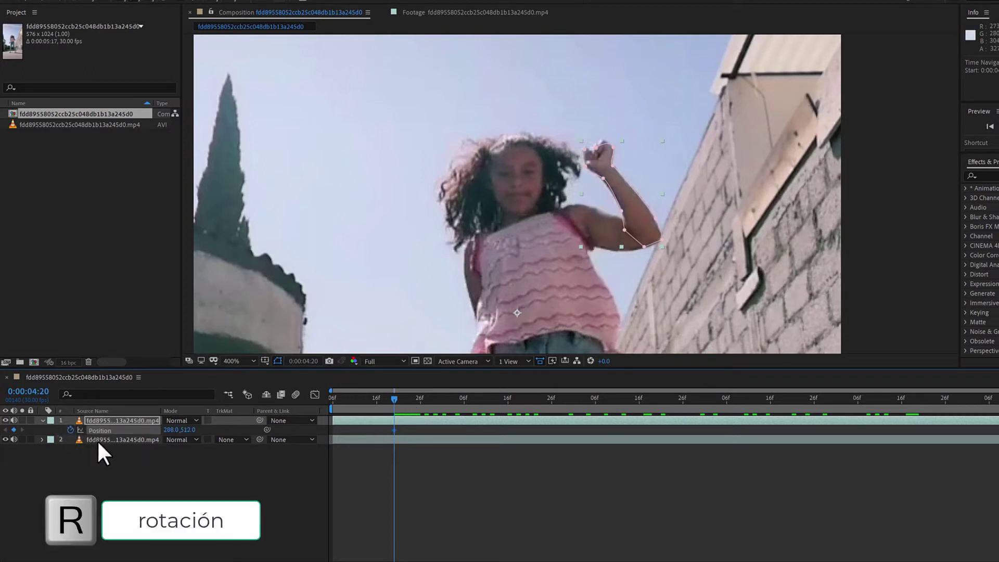
key("r")
key("s")
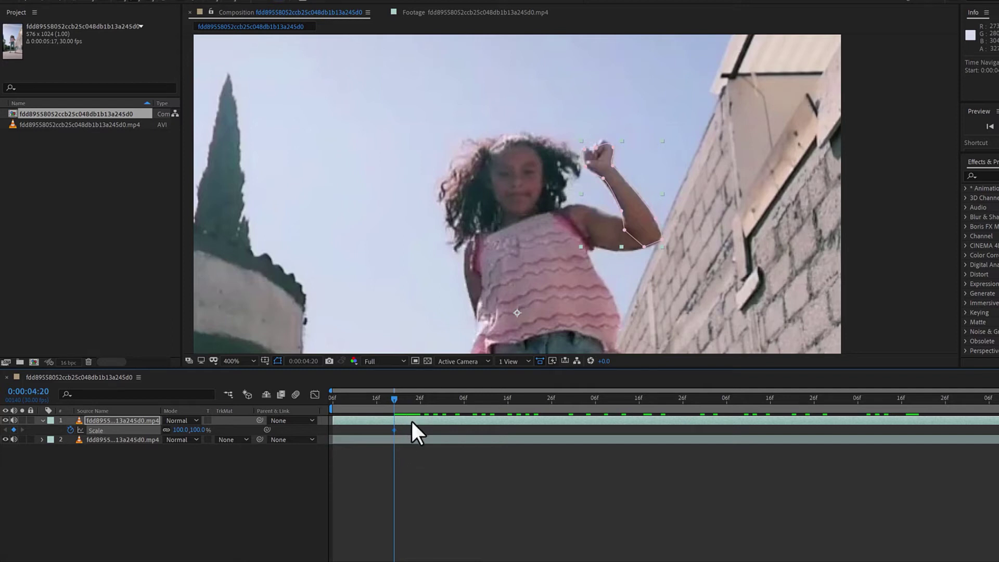
key("u")
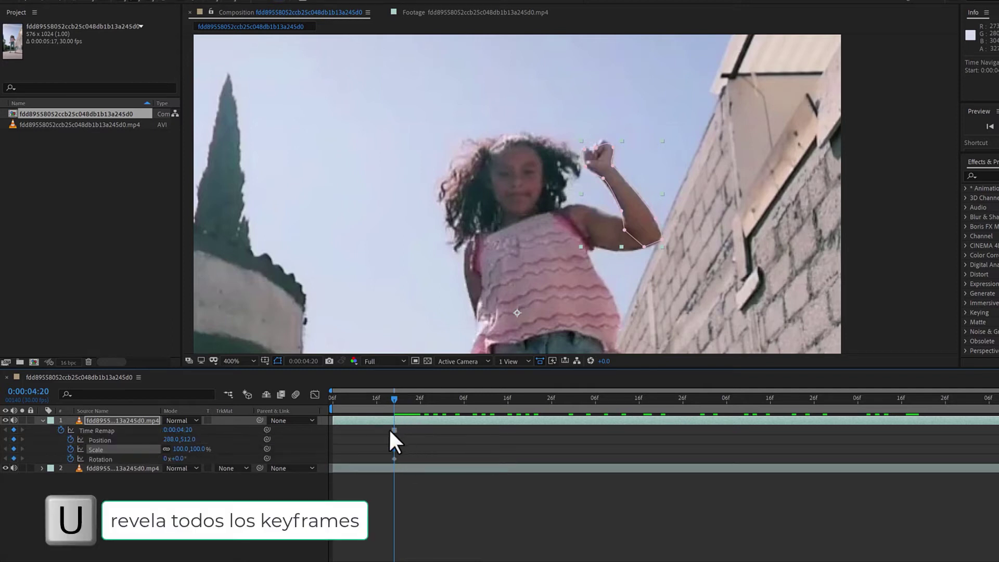
At 200% zoom, drag the arm layer off the right edge a few frames earlier
left_click_drag(391, 401, 356, 398)
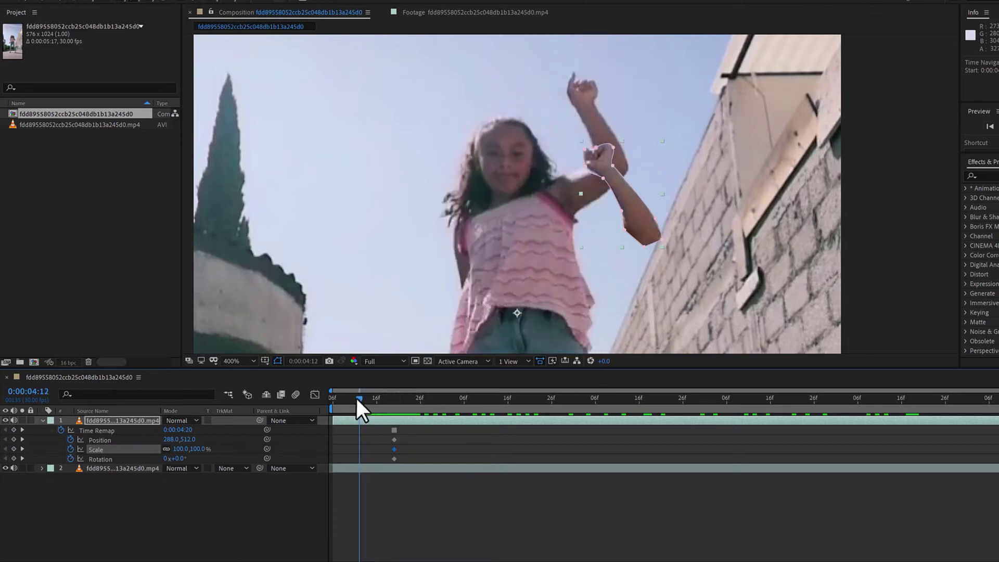
left_click(236, 359)
left_click(244, 382)
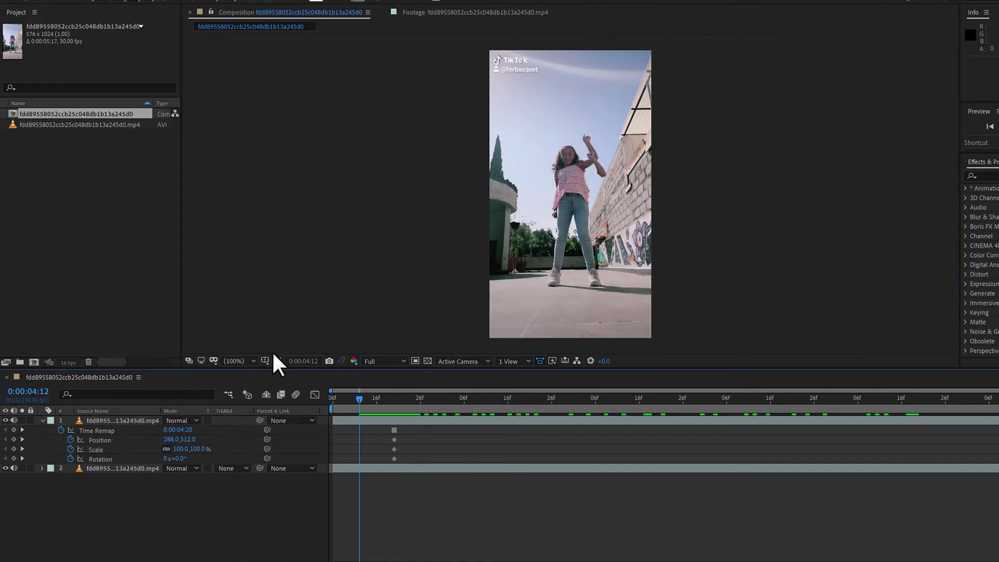
left_click(238, 359)
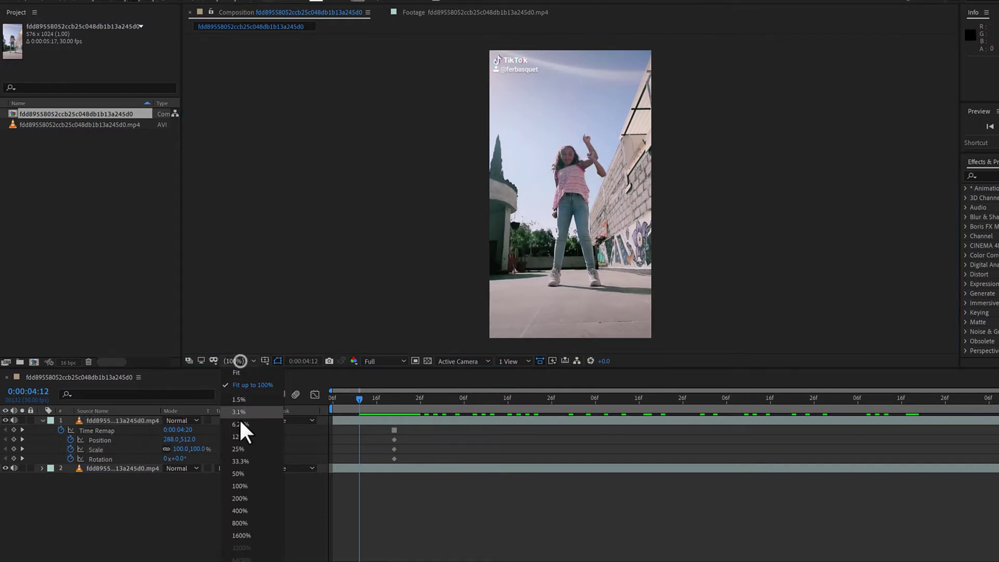
left_click(246, 496)
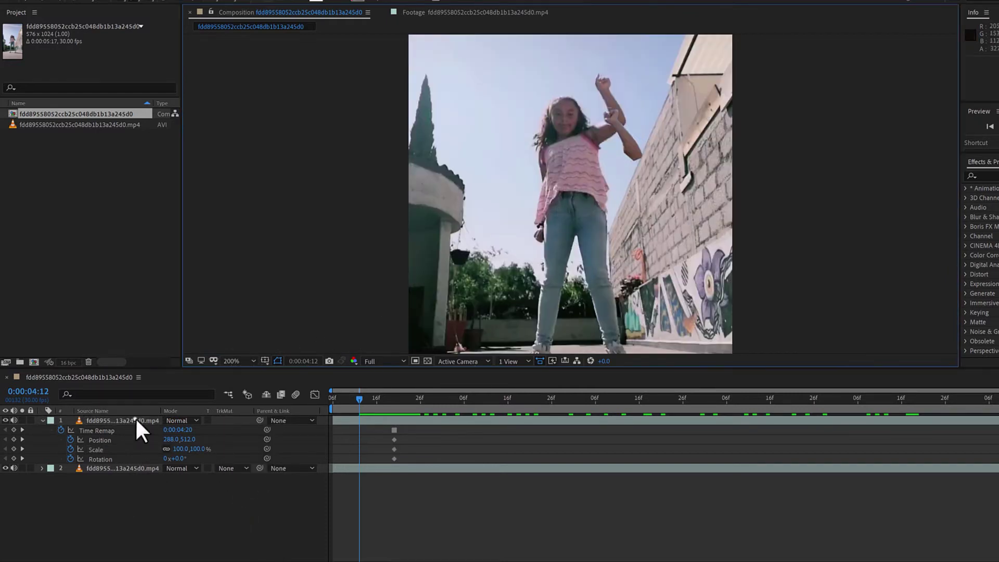
left_click(139, 421)
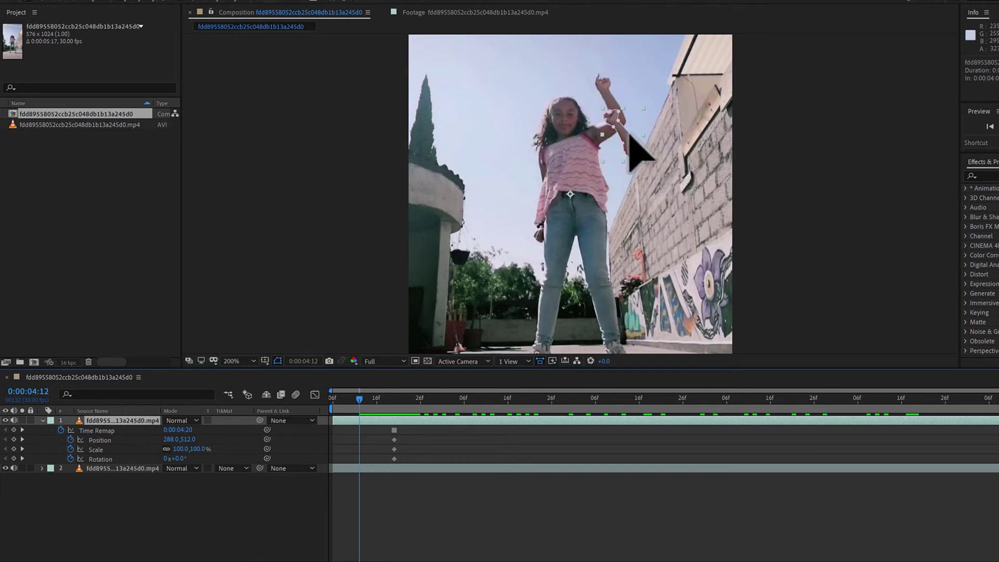
key("v")
left_click_drag(630, 148, 803, 156)
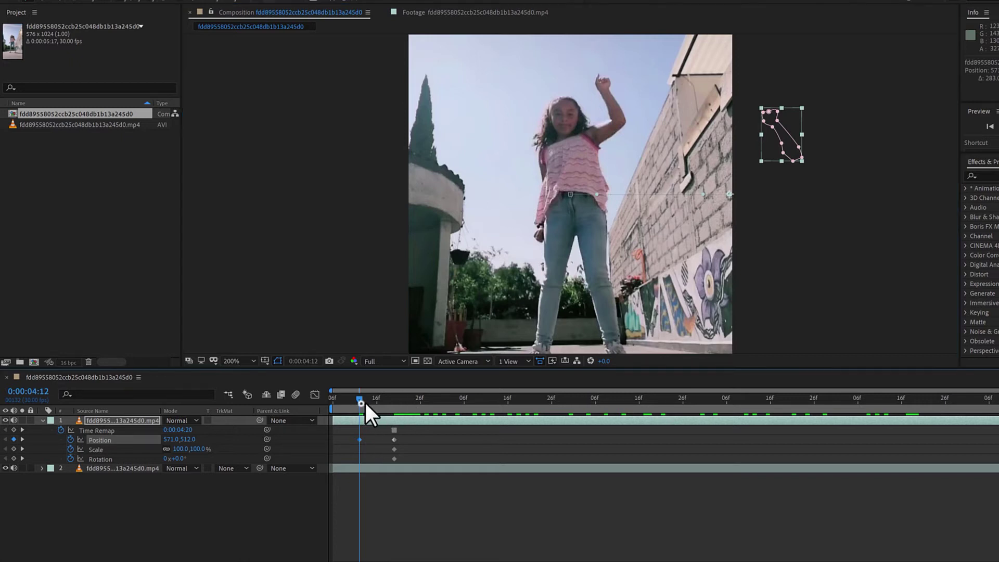
left_click_drag(361, 400, 396, 407)
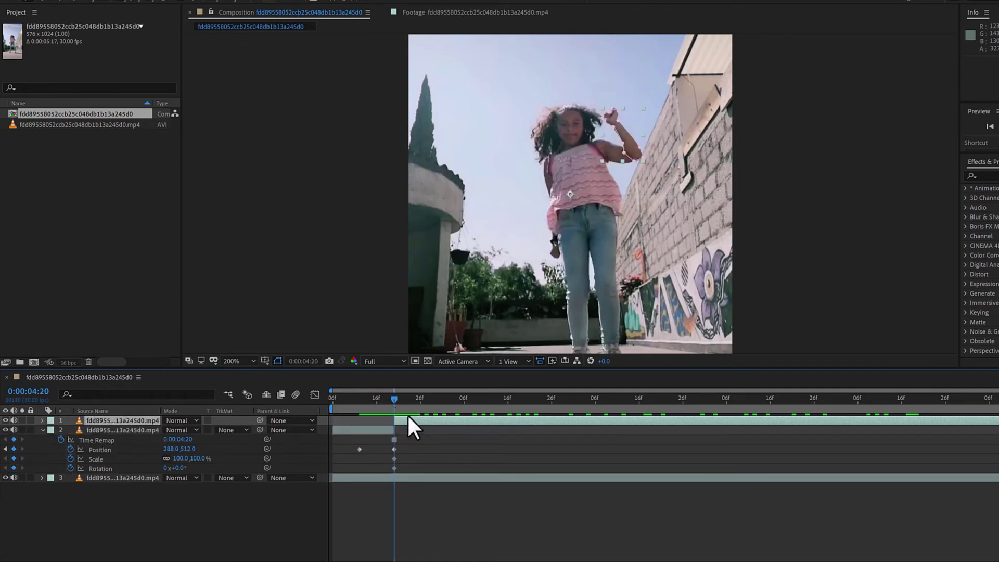
Split the arm layer at the landing frame and move its first Position keyframe to the layer start
key("ctrl+shift+d")
key("space")
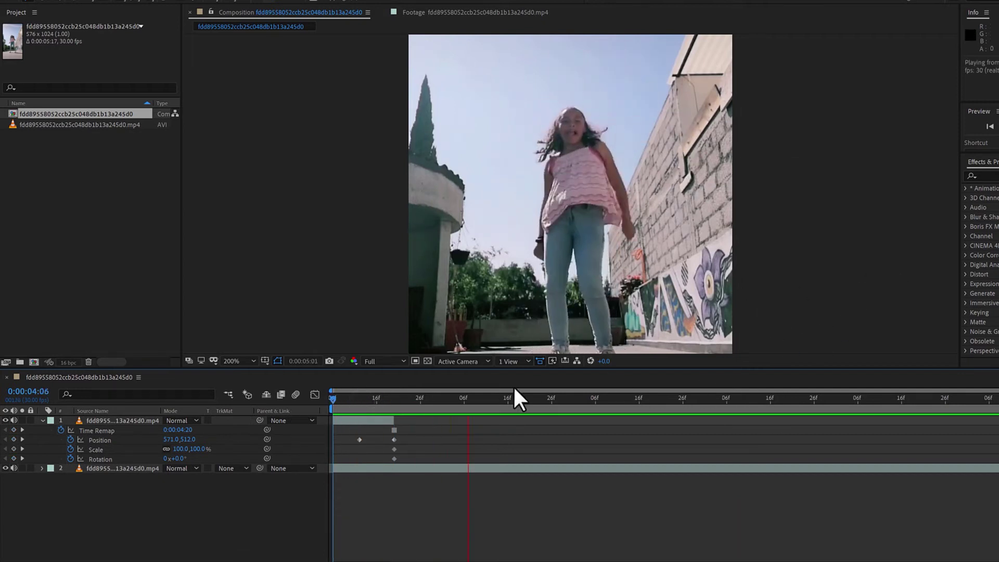
left_click_drag(380, 398, 411, 402)
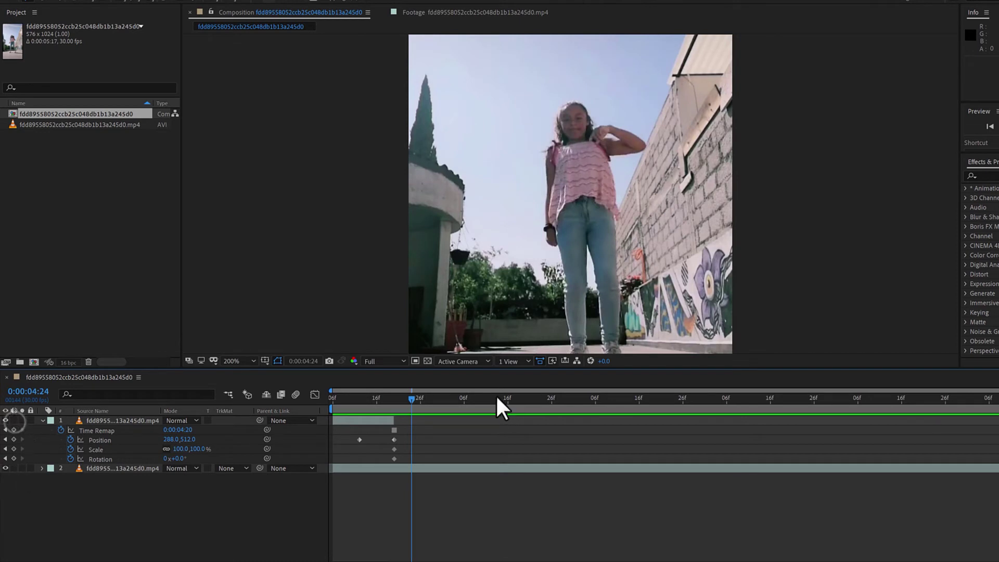
key("space")
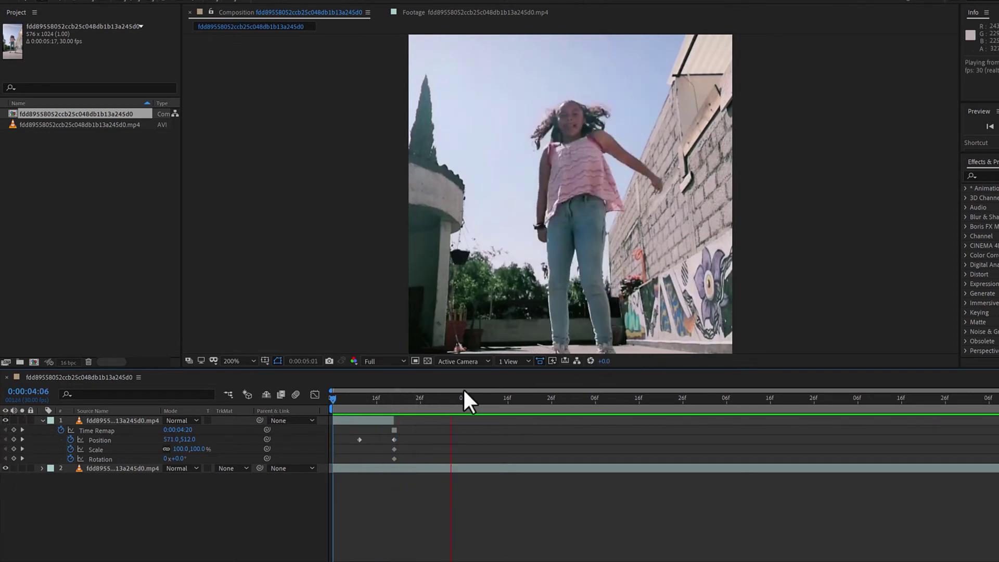
left_click_drag(359, 440, 334, 439)
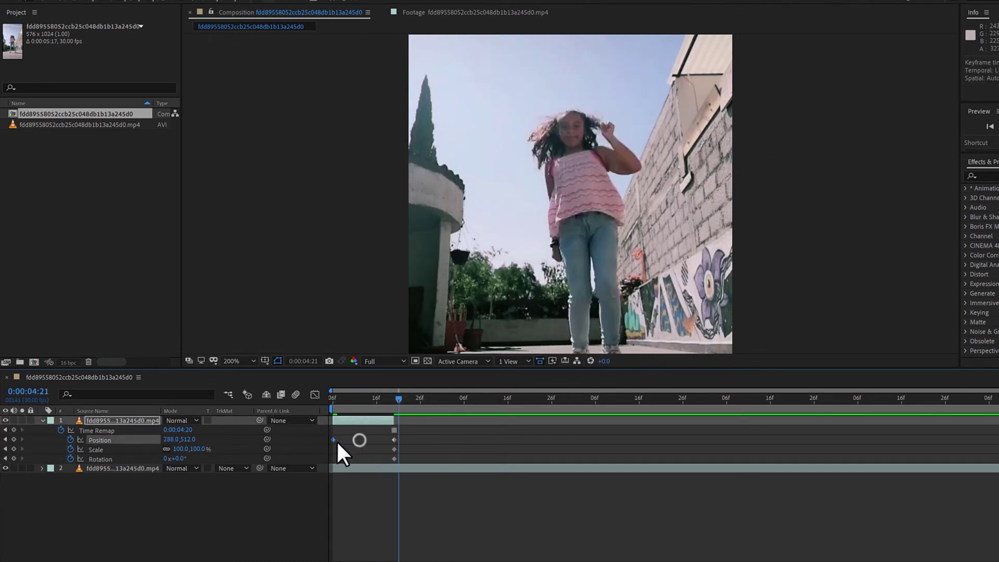
key("space")
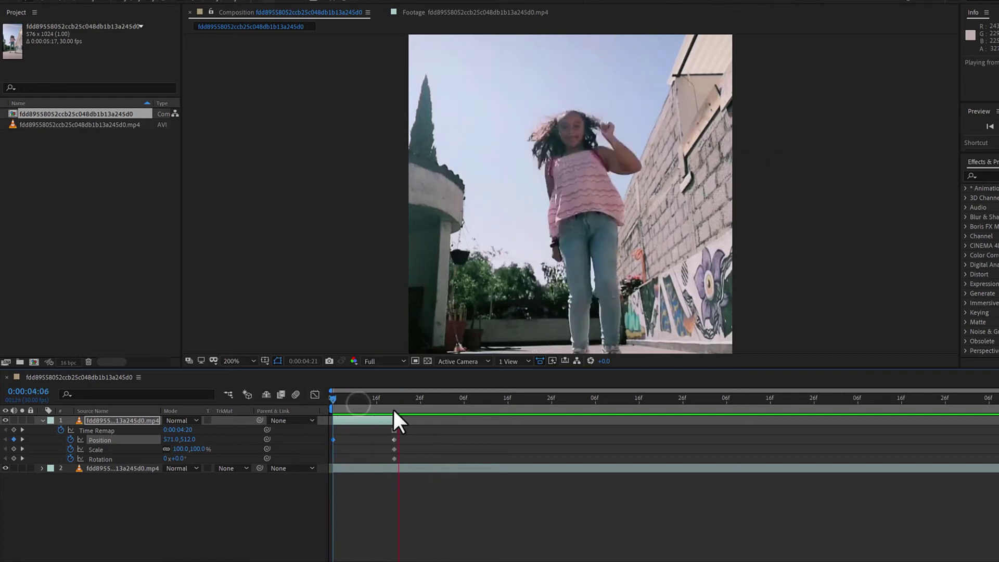
key("ctrl+d")
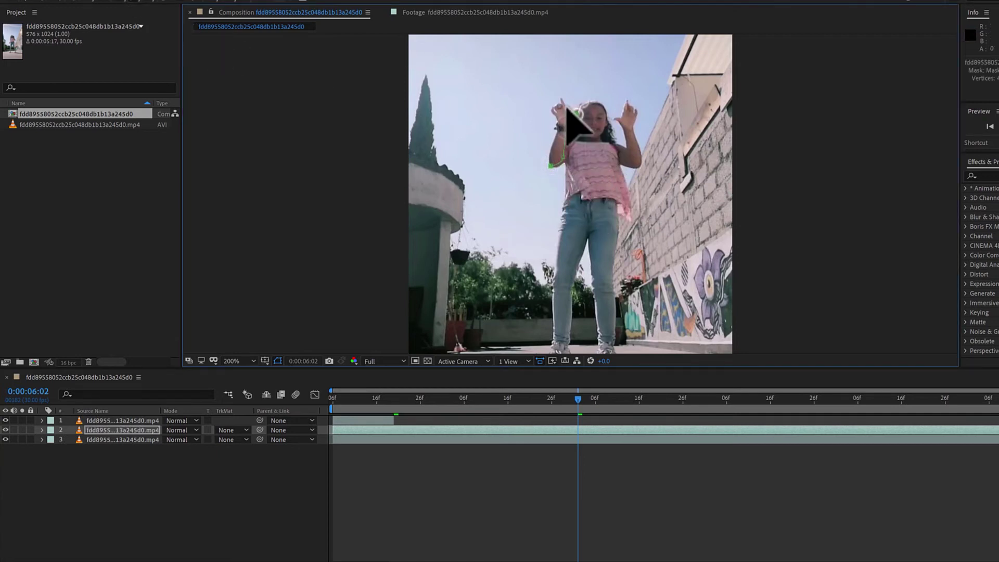
Freeze layer 2 at 6:02, turn on its 3D switch, and set a Position keyframe
left_click(324, 249)
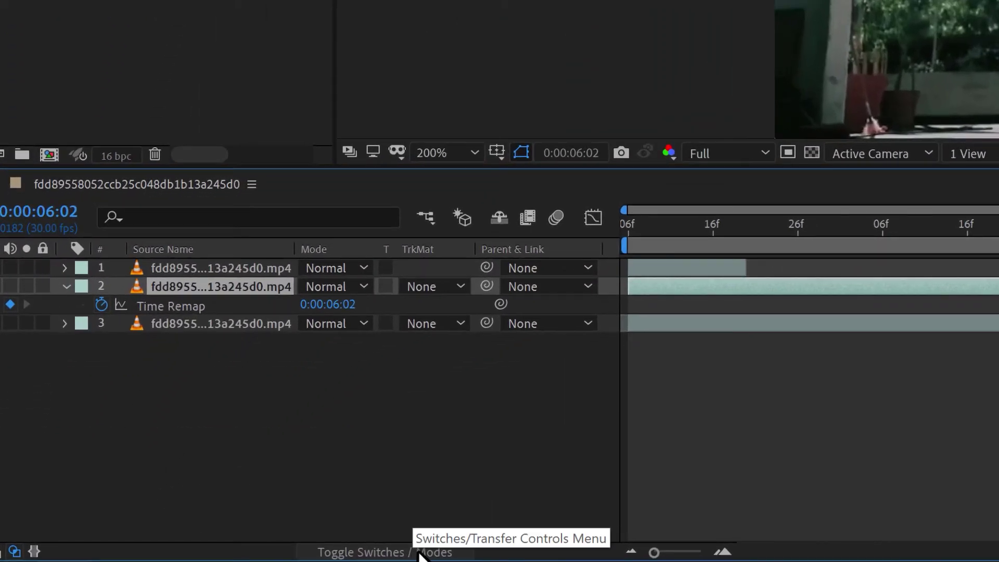
left_click(428, 551)
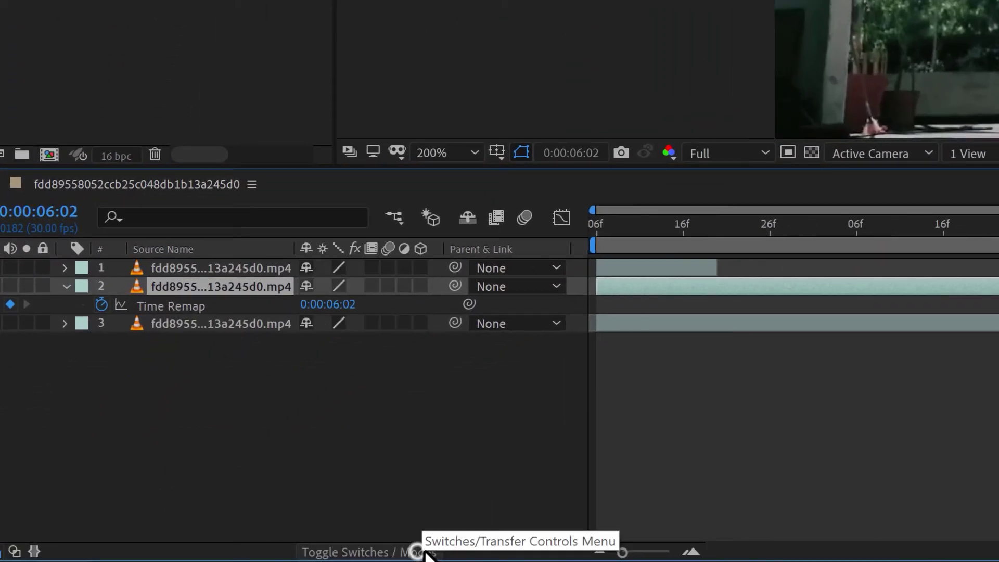
left_click(420, 287)
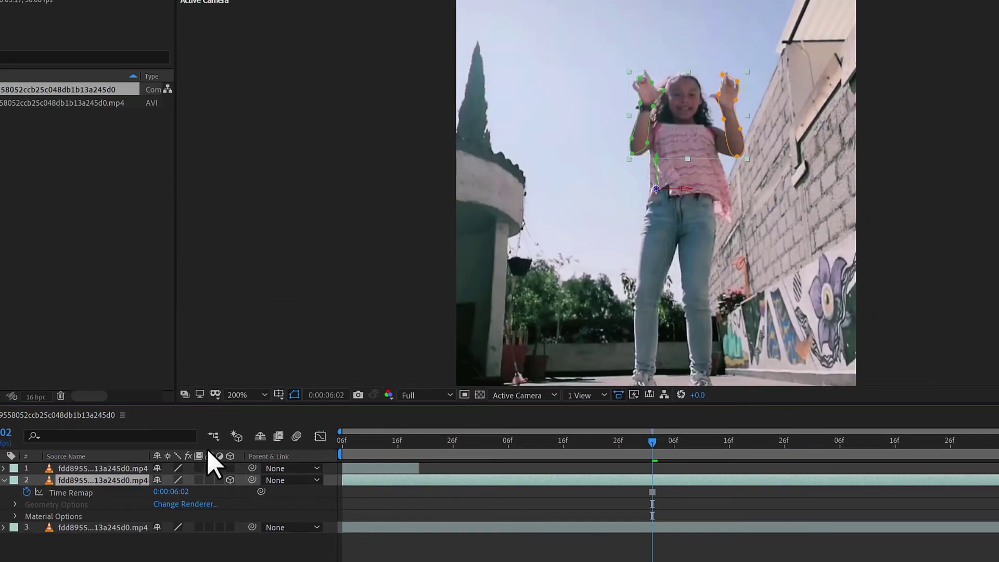
key("p")
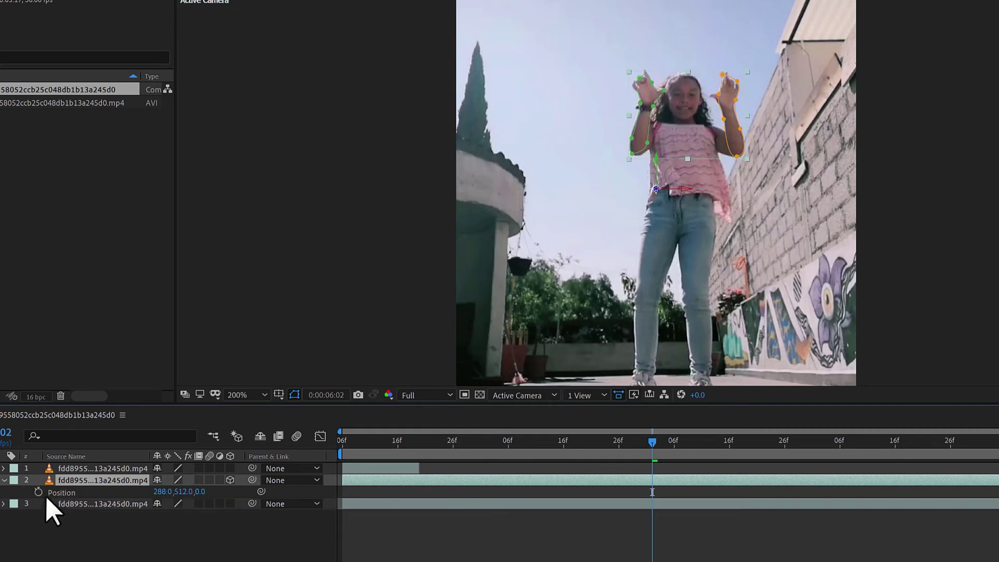
left_click(39, 493)
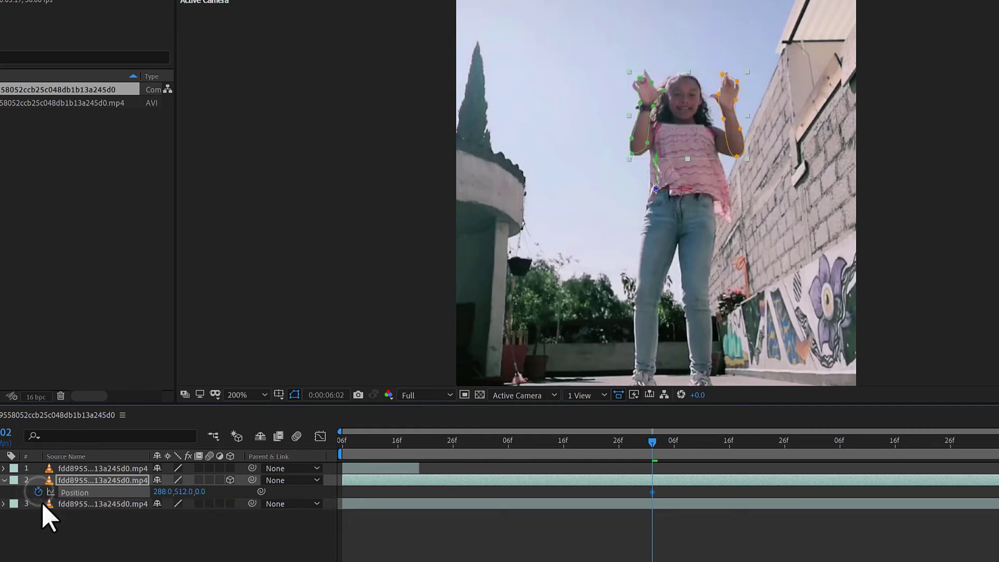
Show the rotation values and move the anchor point up to the hands' centre near her face
key("r")
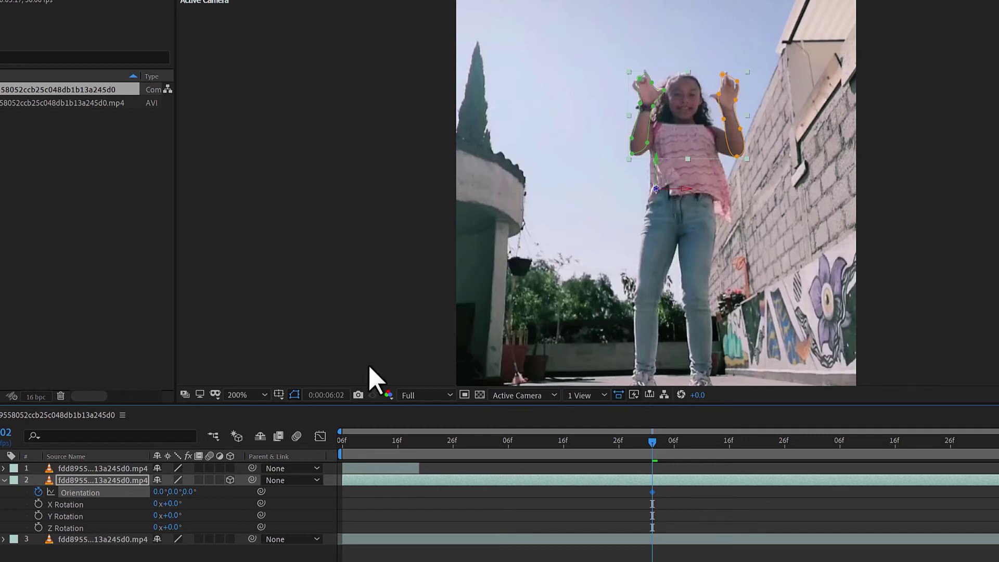
key("y")
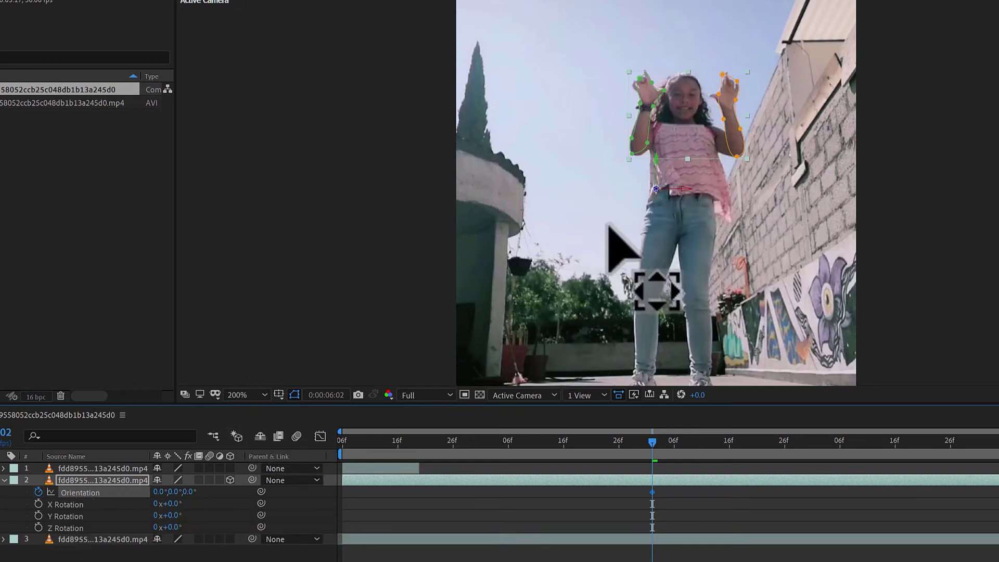
left_click_drag(657, 189, 663, 174)
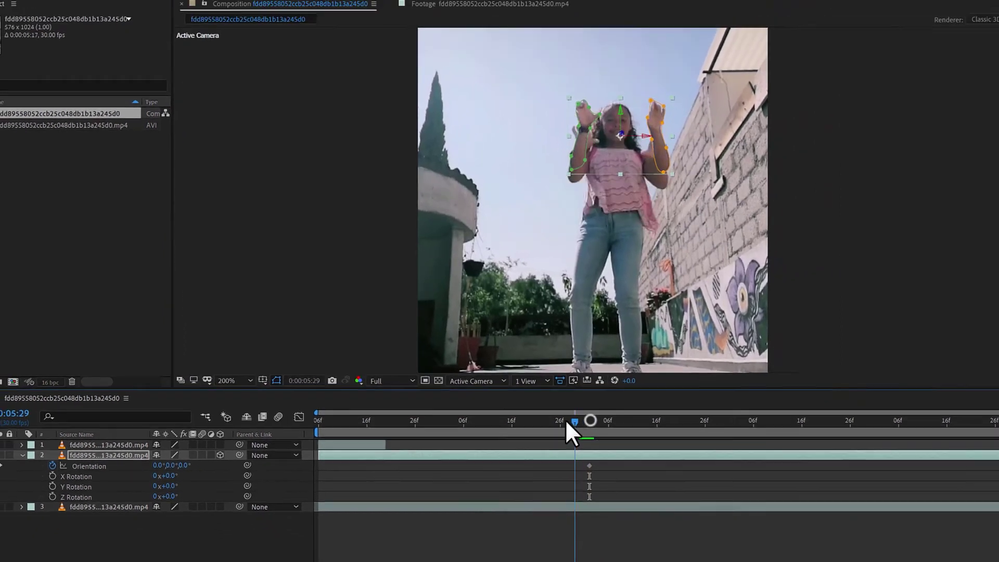
At 5:24, drag the raised-hands 3D layer along Z toward the camera, keyframing Position
left_click_drag(656, 452, 491, 402)
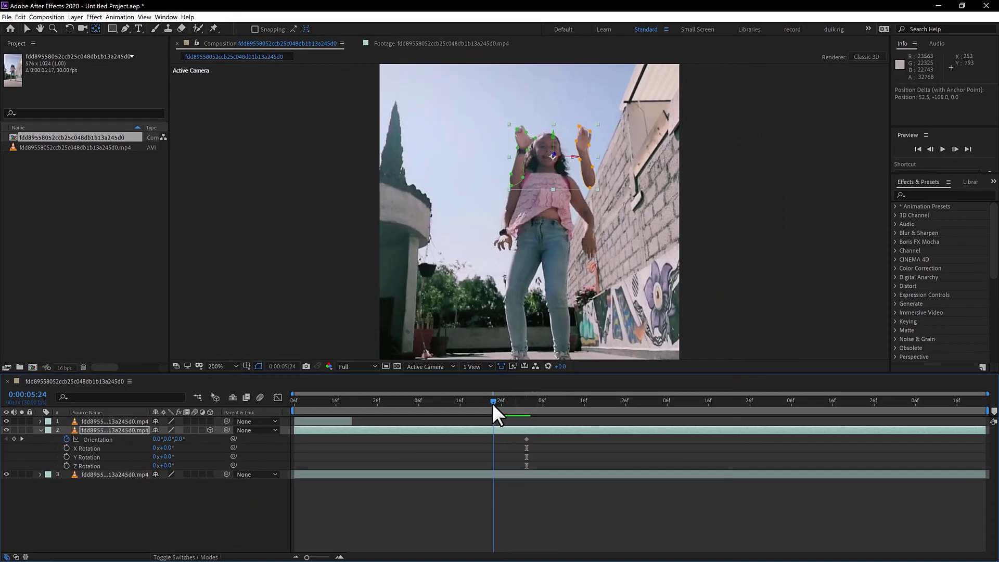
left_click_drag(556, 156, 753, 105)
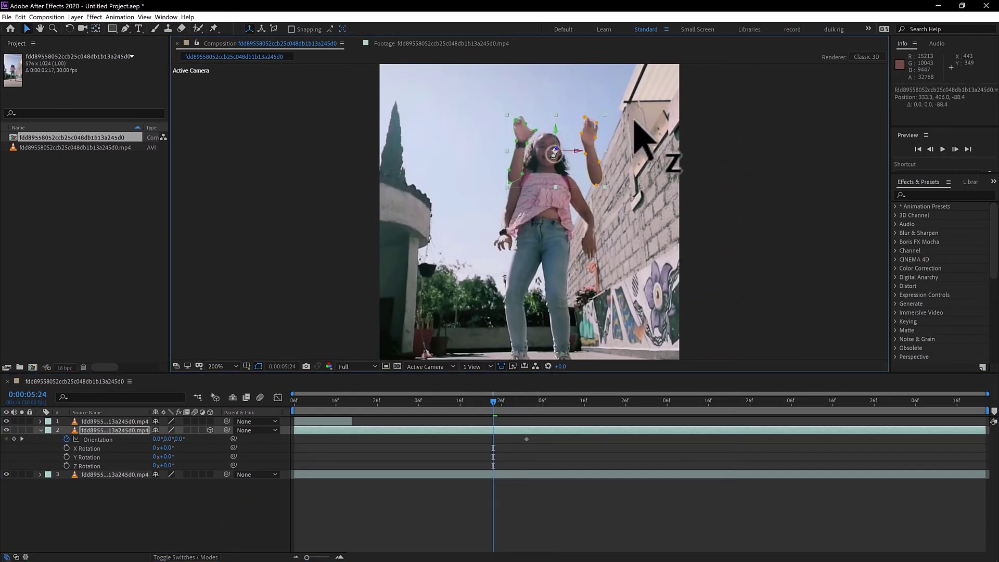
mouse_move(635, 144)
left_mouse_down()
mouse_move(631, 116)
mouse_move(542, 204)
mouse_move(604, 160)
mouse_move(641, 156)
left_mouse_up()
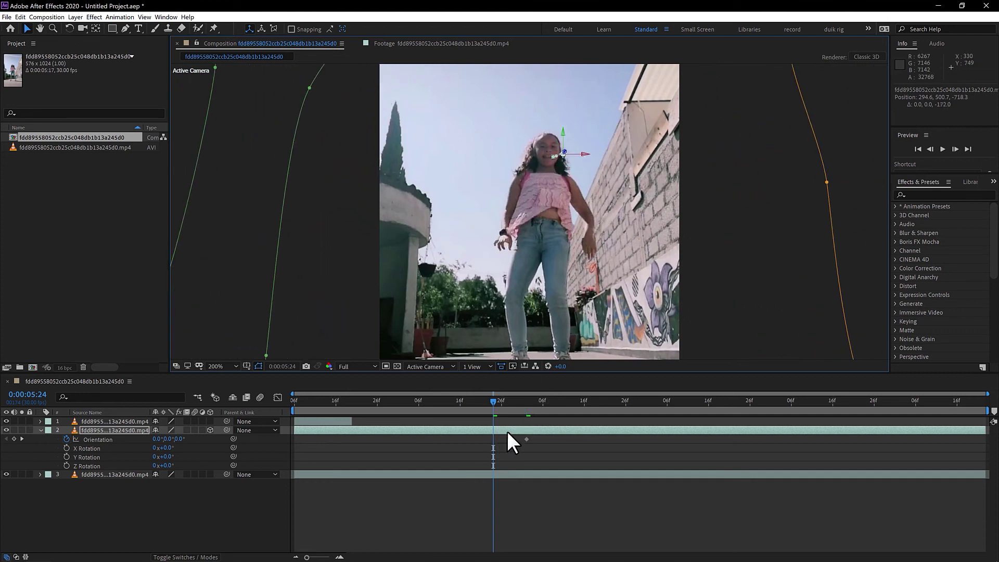
Move the hands layer's starting Position keyframe earlier to 5:20 and preview the fly-in
key("u")
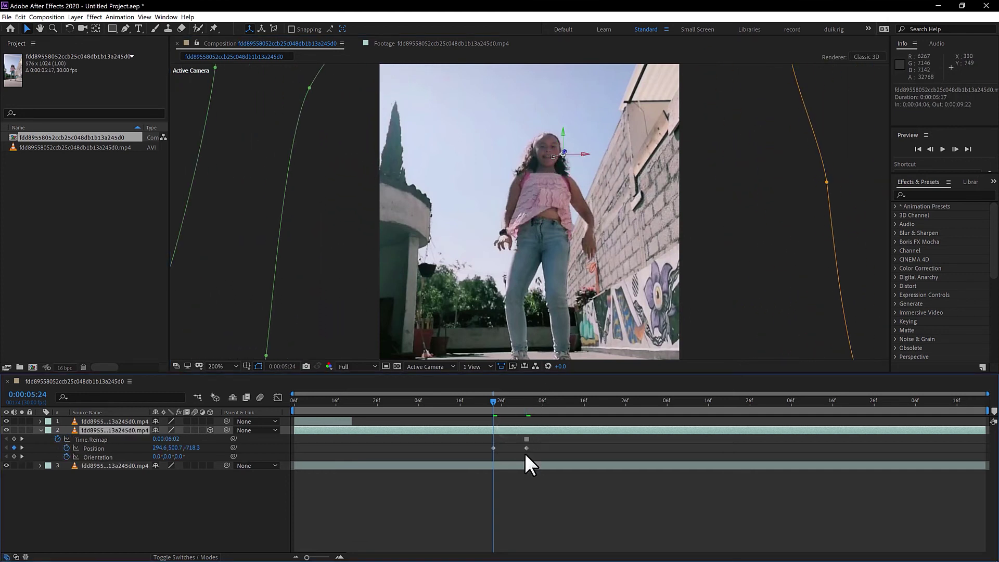
left_click_drag(492, 448, 476, 448)
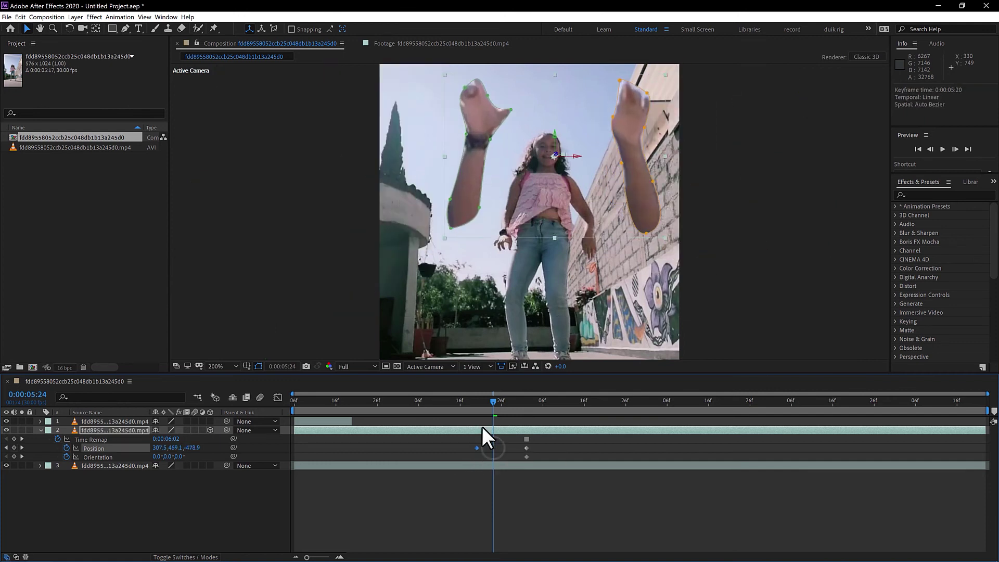
left_click(307, 400)
key("space")
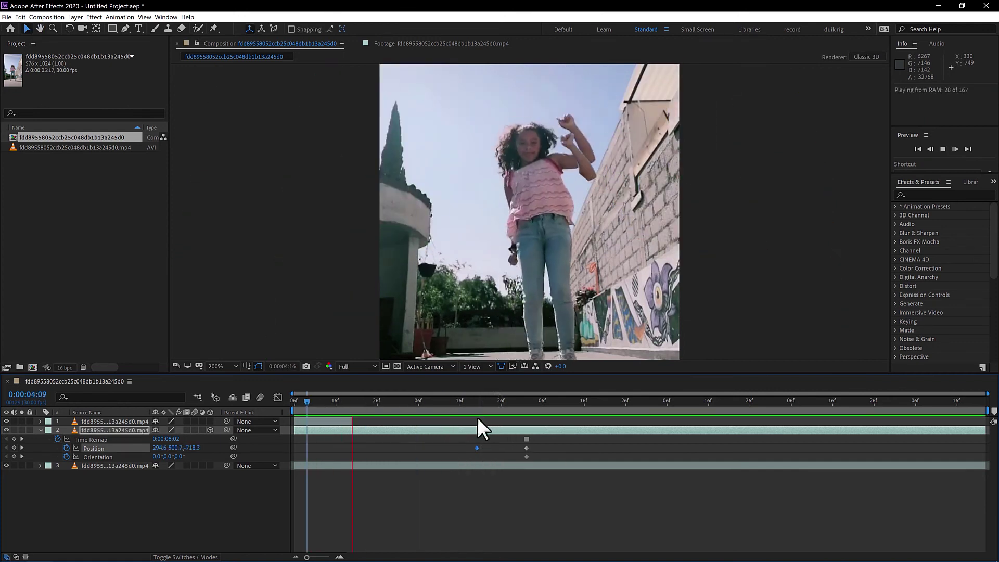
key("space")
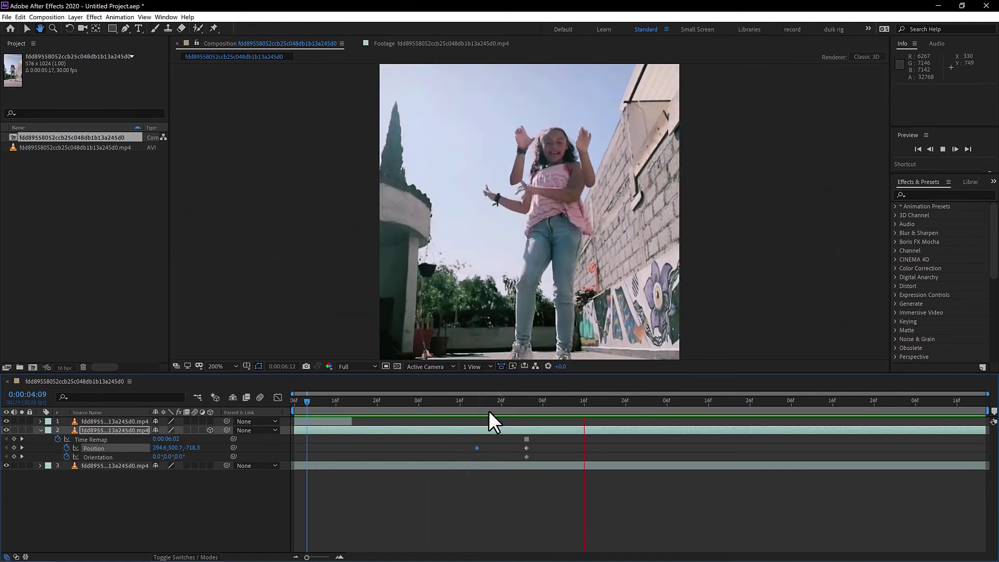
Split the hands layer at 6:02 and delete the leftover piece after the split
left_click(529, 401)
key("ctrl+shift+d")
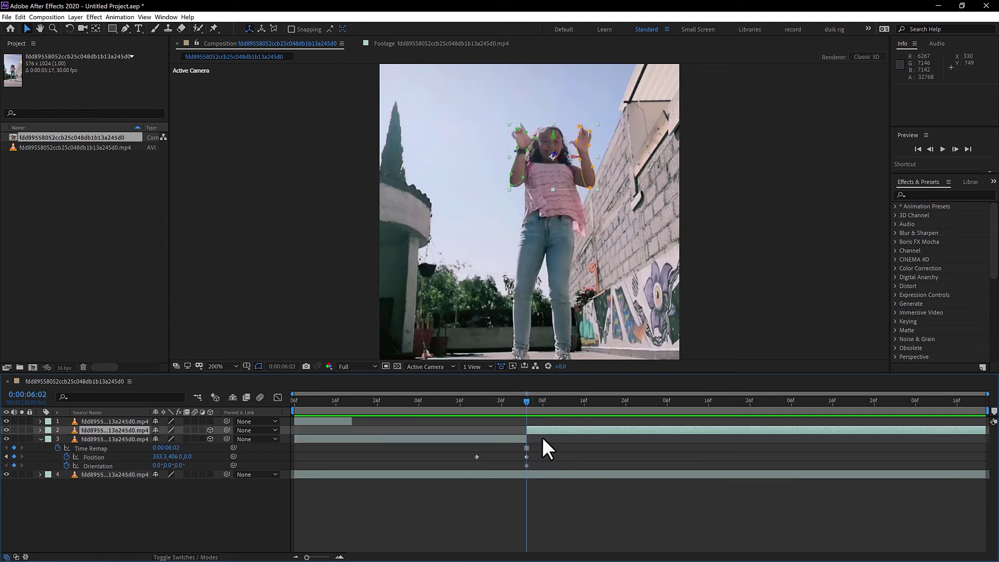
key("Delete")
left_click(476, 401)
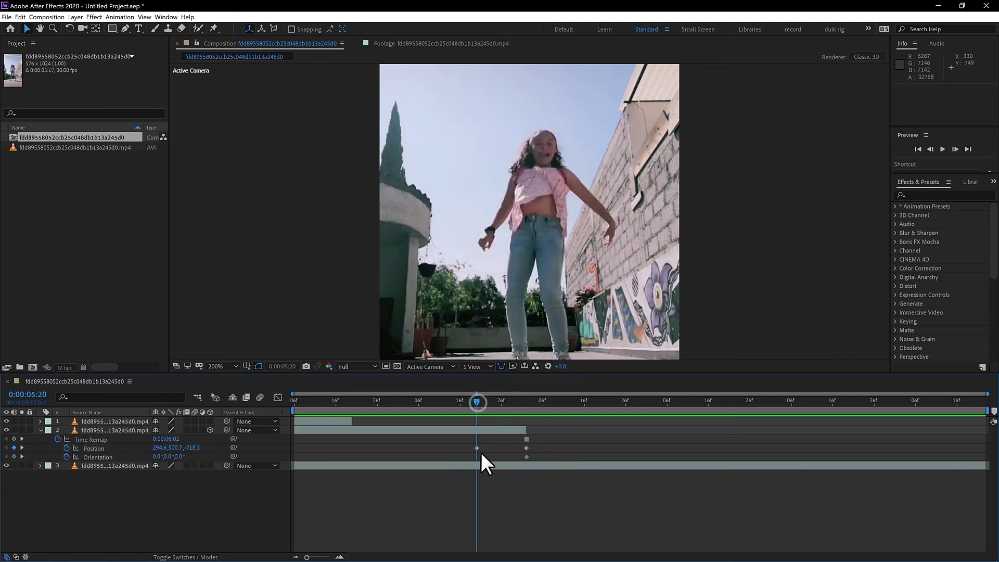
left_click(485, 431)
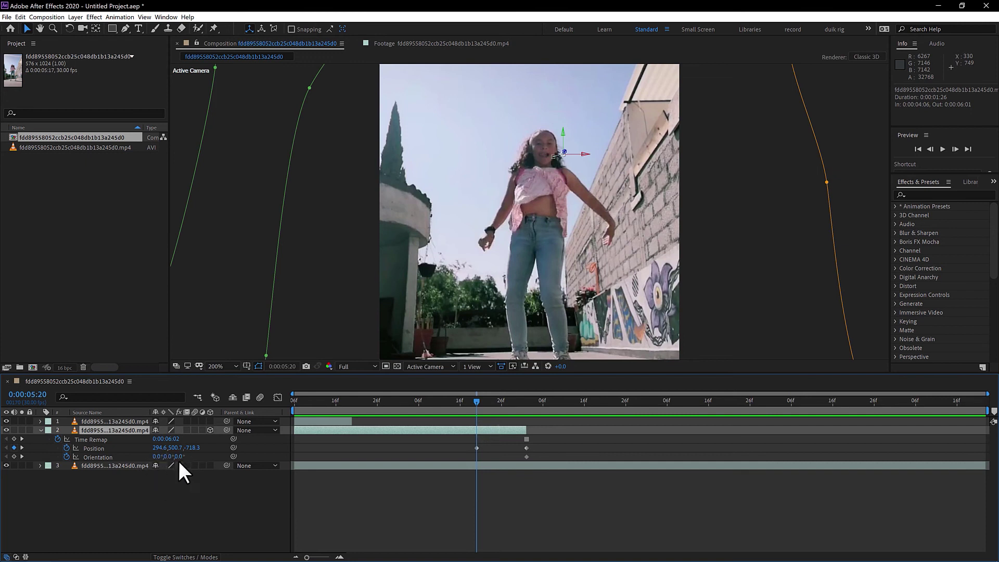
Set the hands layer's starting Z Orientation to 309° and preview the spinning fly-in
left_click_drag(186, 456, 176, 457)
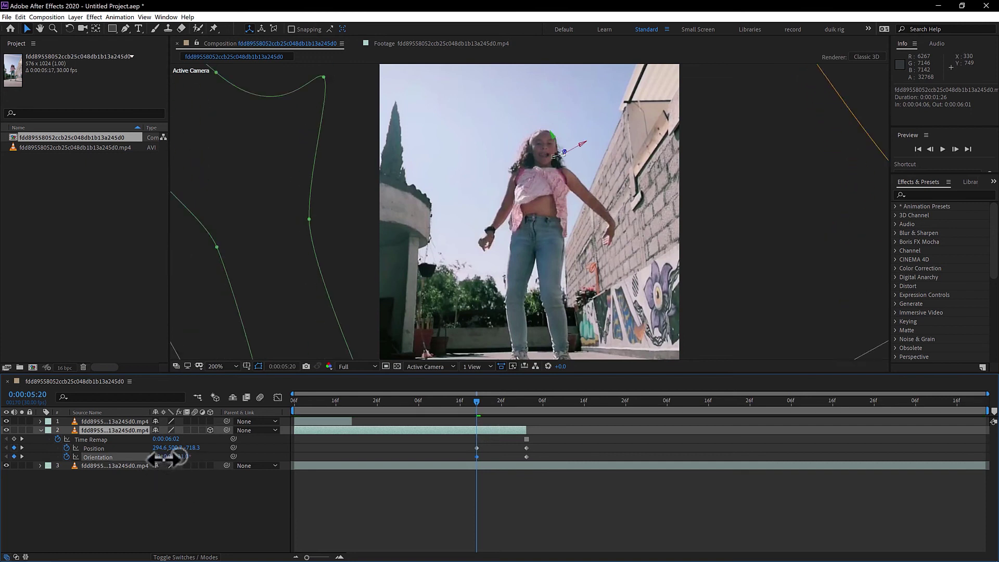
left_click_drag(475, 401, 542, 401)
key("space")
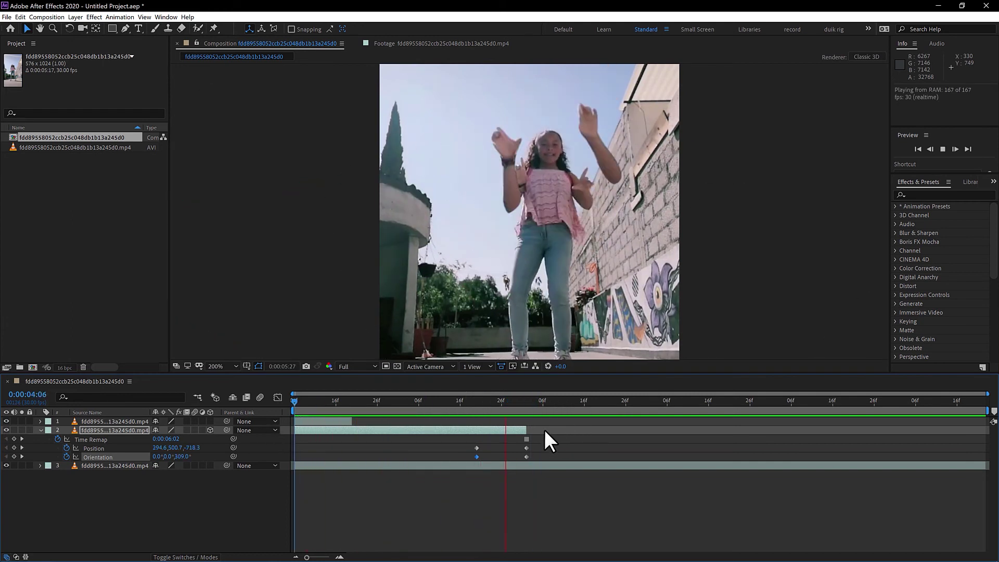
key("space")
key("space")
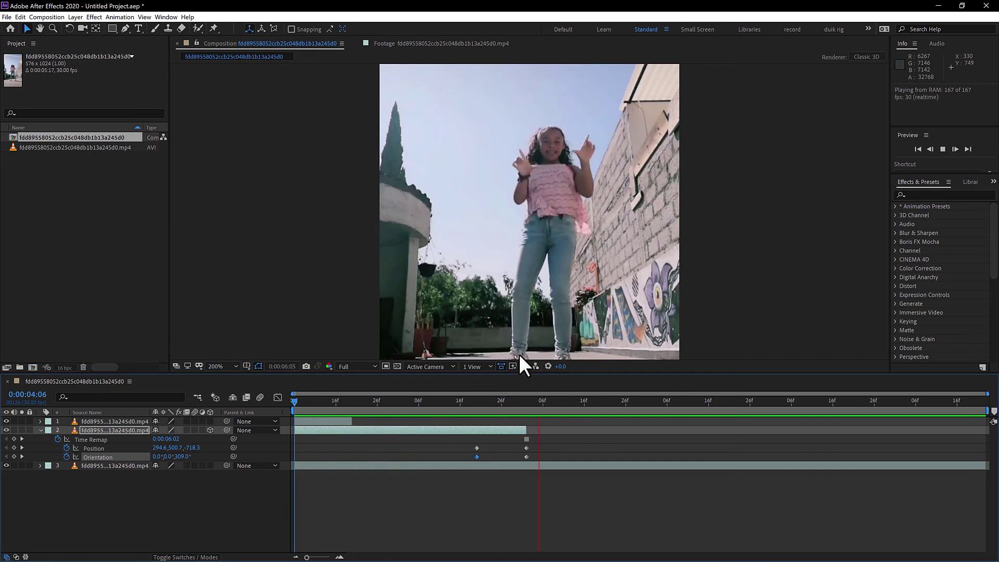
Replay the fly-in and shorten the work area end slightly
key("space")
key("space")
left_click_drag(504, 400, 400, 401)
left_click_drag(507, 400, 500, 400)
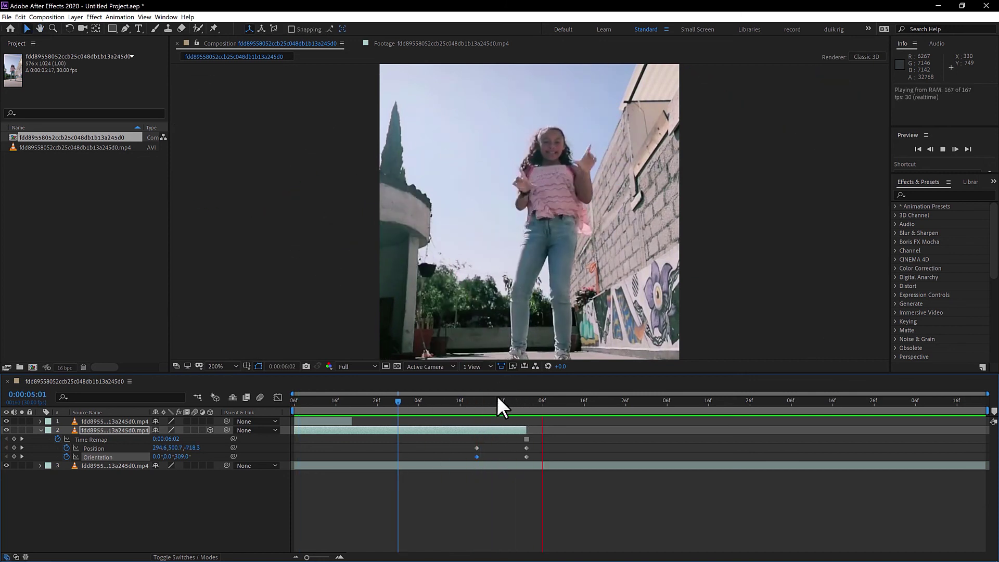